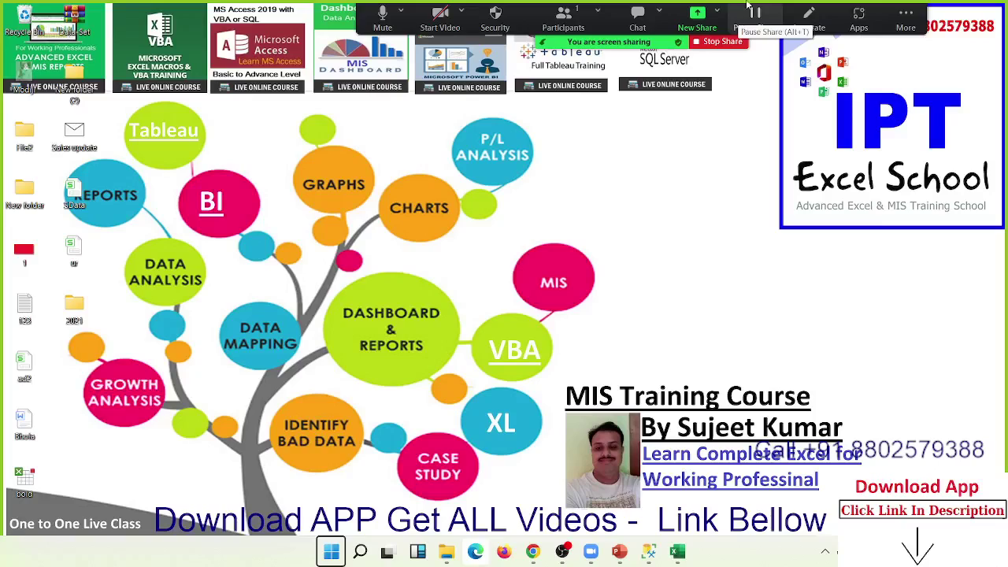
Dismiss the open menu and refresh the Windows desktop from its right-click menu
left_click(903, 18)
key("Escape")
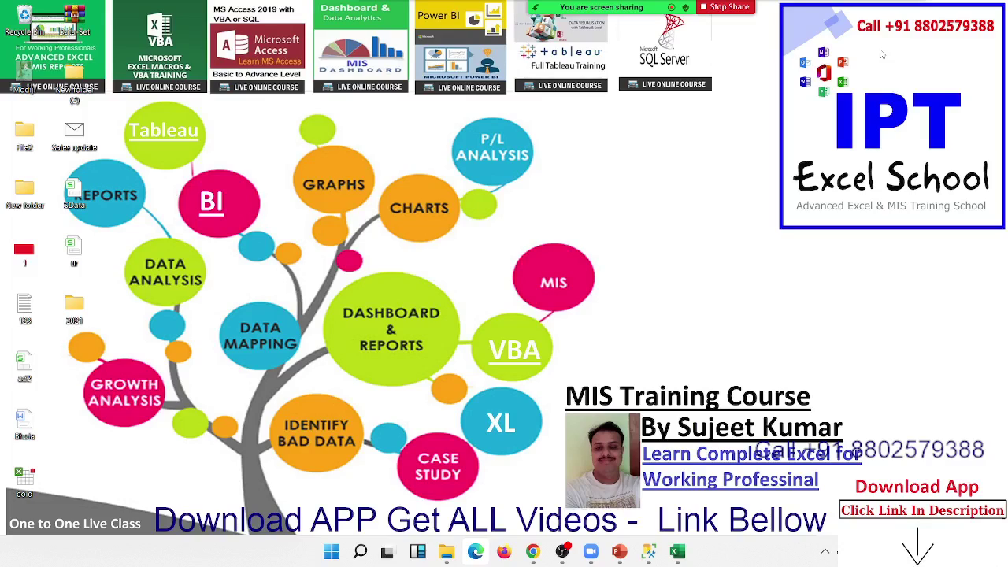
right_click(574, 199)
left_click(617, 239)
mouse_move(677, 552)
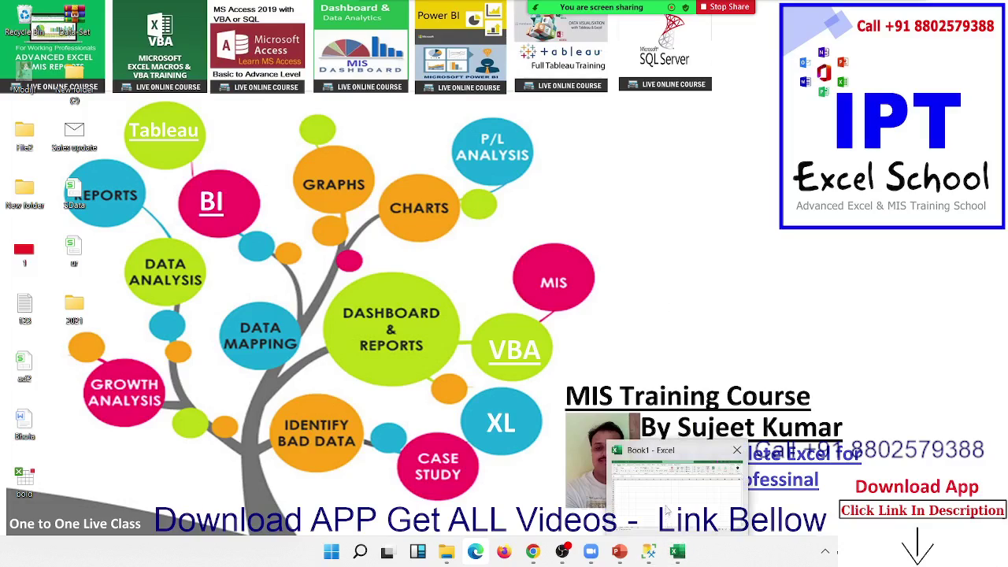
In Book1, select cell B2 and choose Data > Get Data > From Microsoft Access Database
left_click(666, 510)
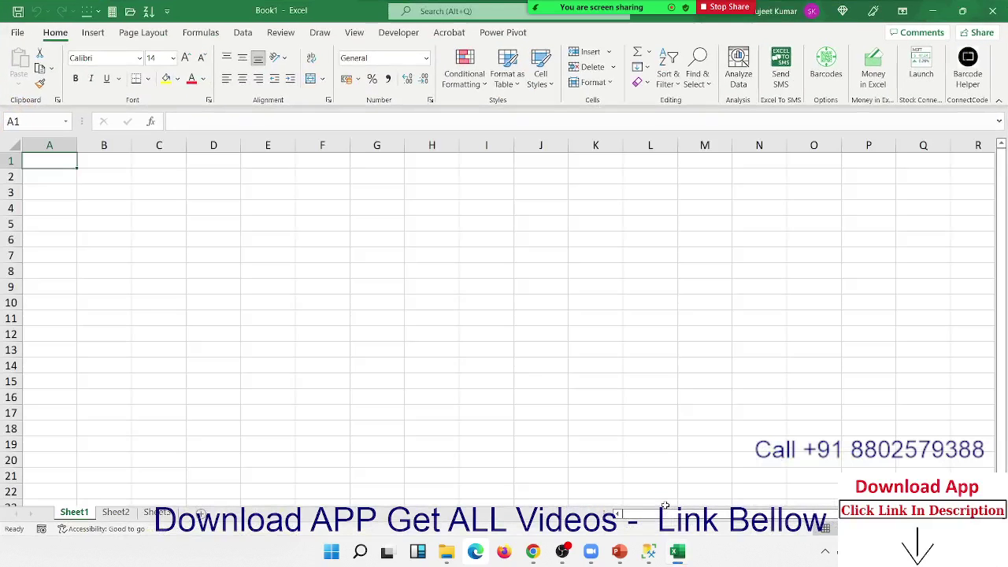
left_click(97, 175)
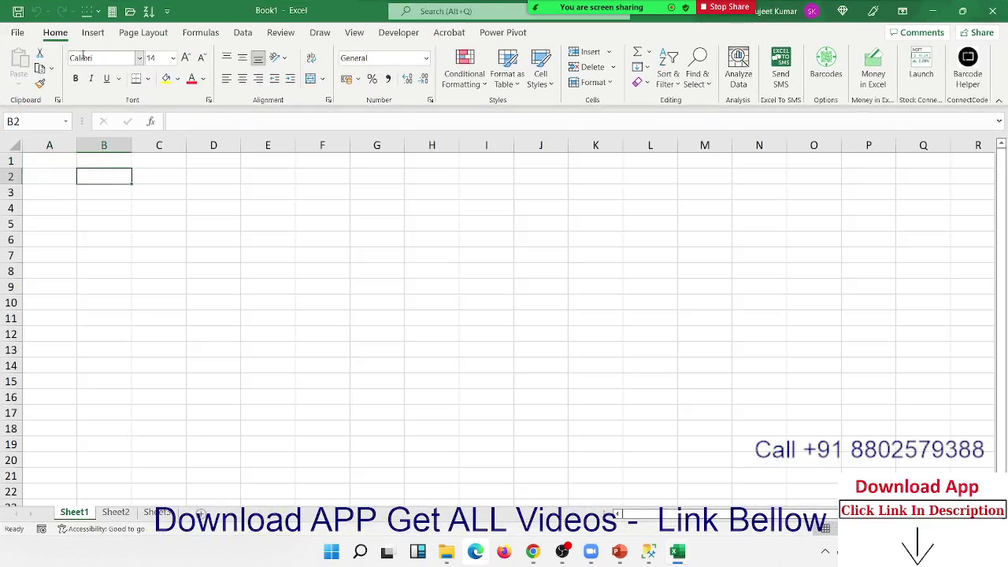
left_click(240, 34)
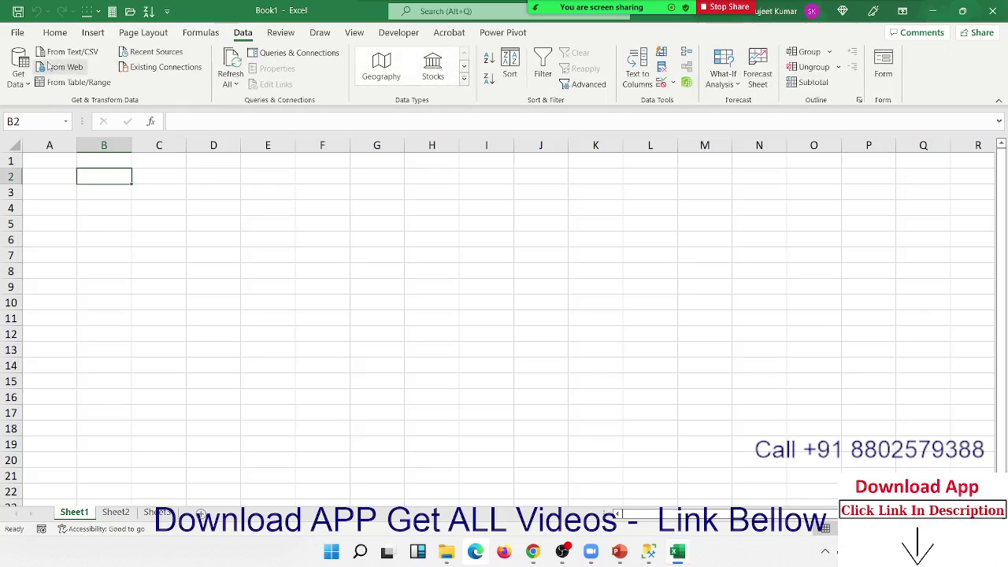
left_click(18, 71)
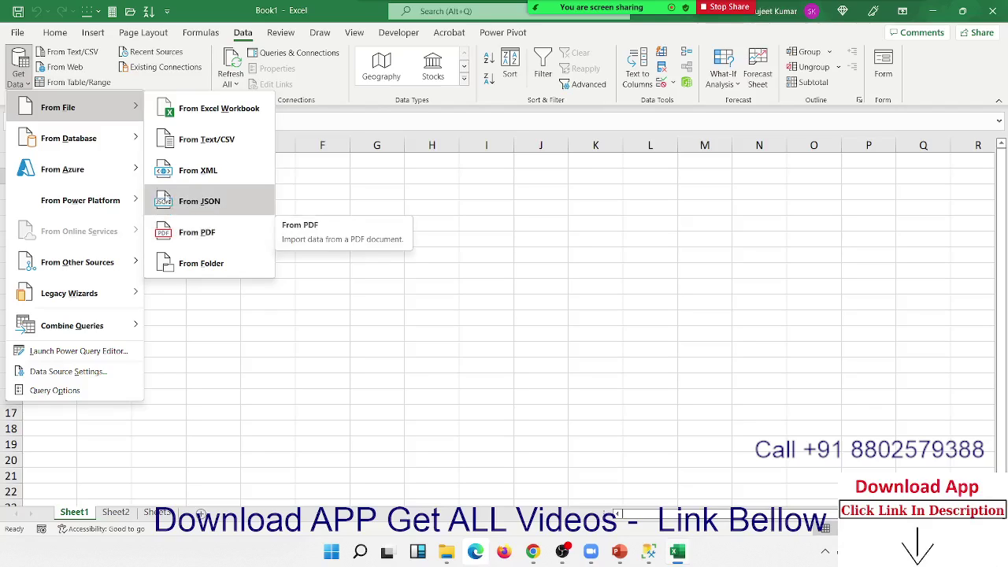
mouse_move(69, 138)
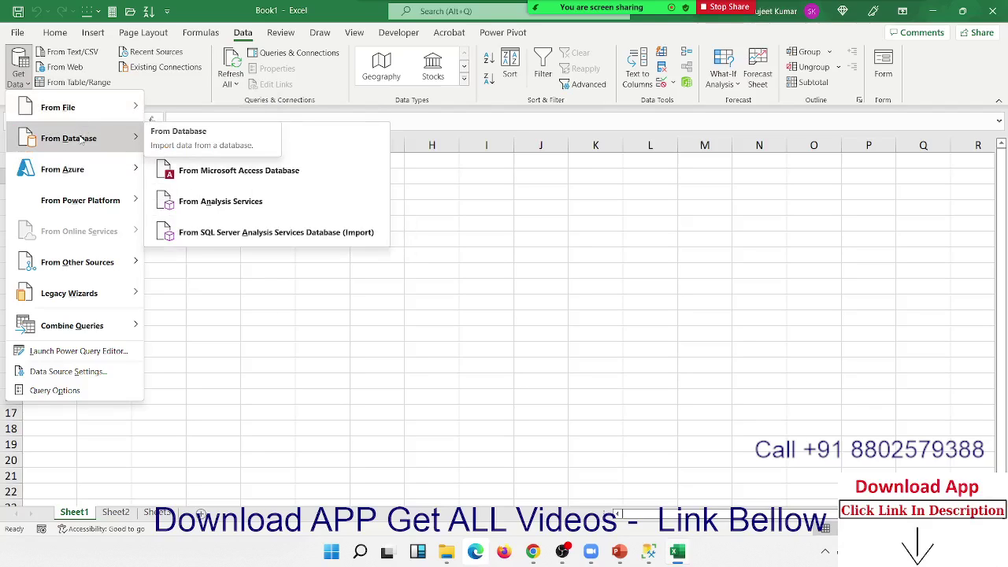
left_click(210, 175)
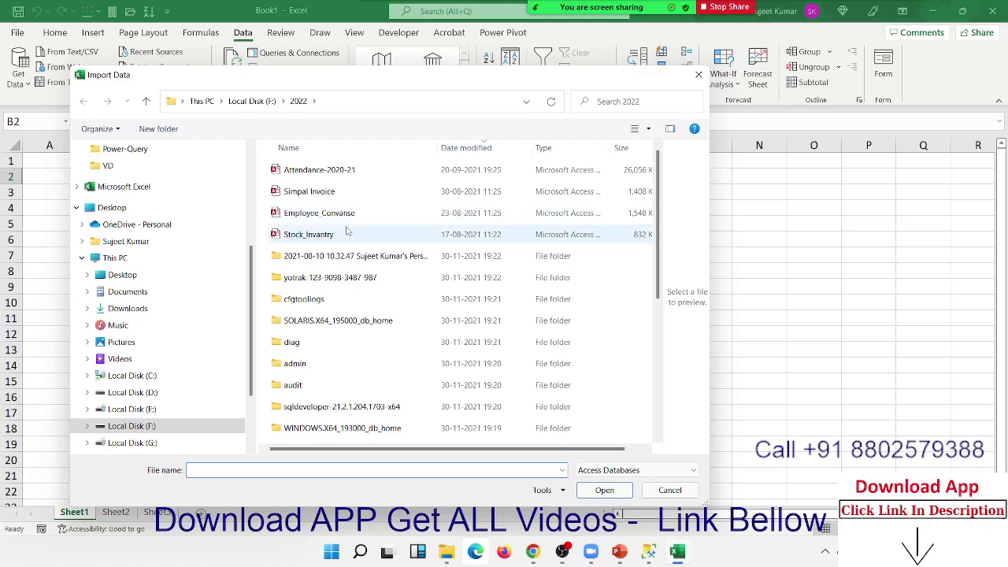
Browse from the 2022 folder to Documents and import the Database7 Access file
left_click(316, 193)
left_click(321, 235)
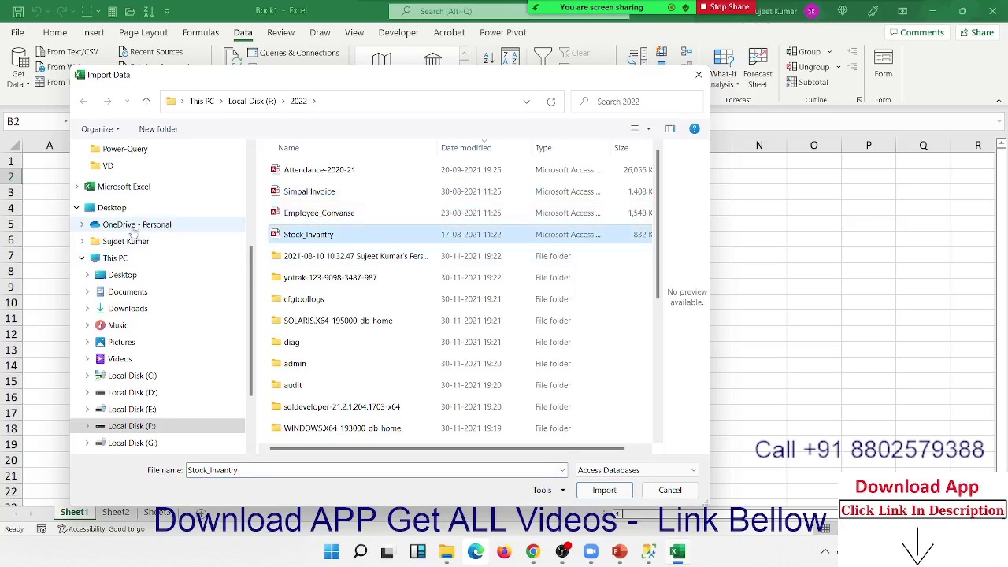
scroll(130, 252, "up", 2)
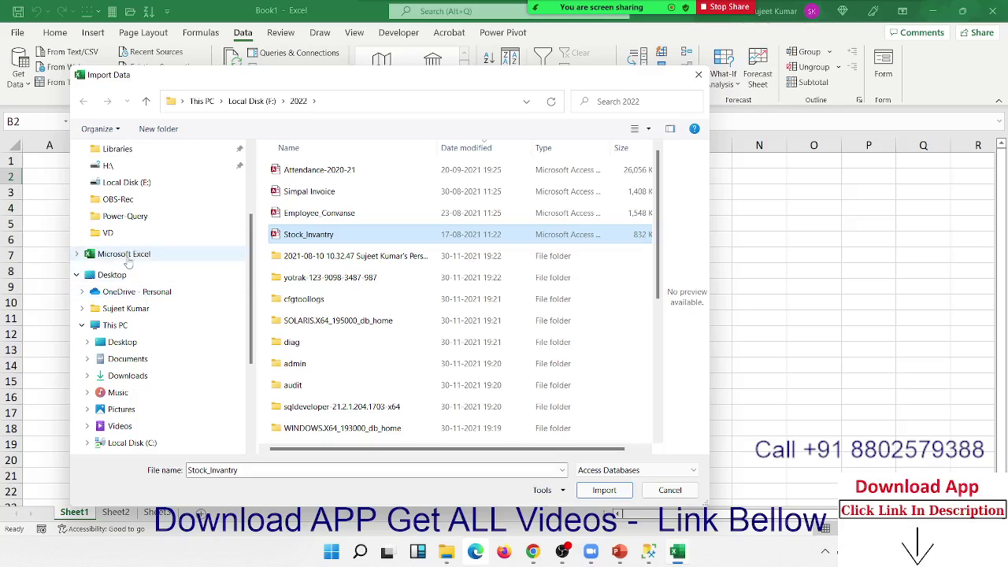
scroll(142, 304, "up", 1)
scroll(134, 335, "up", 2)
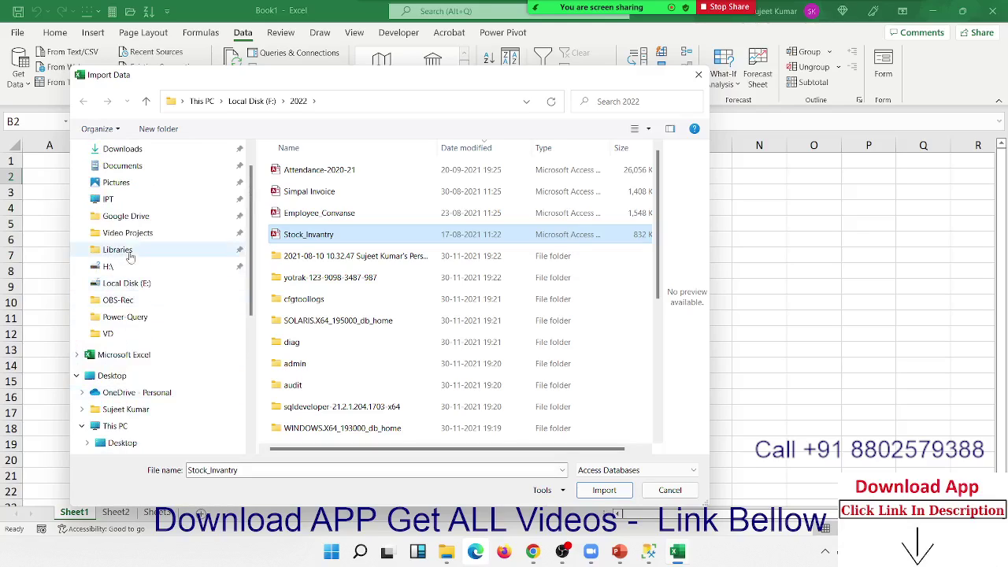
scroll(130, 240, "up", 1)
left_click(122, 200)
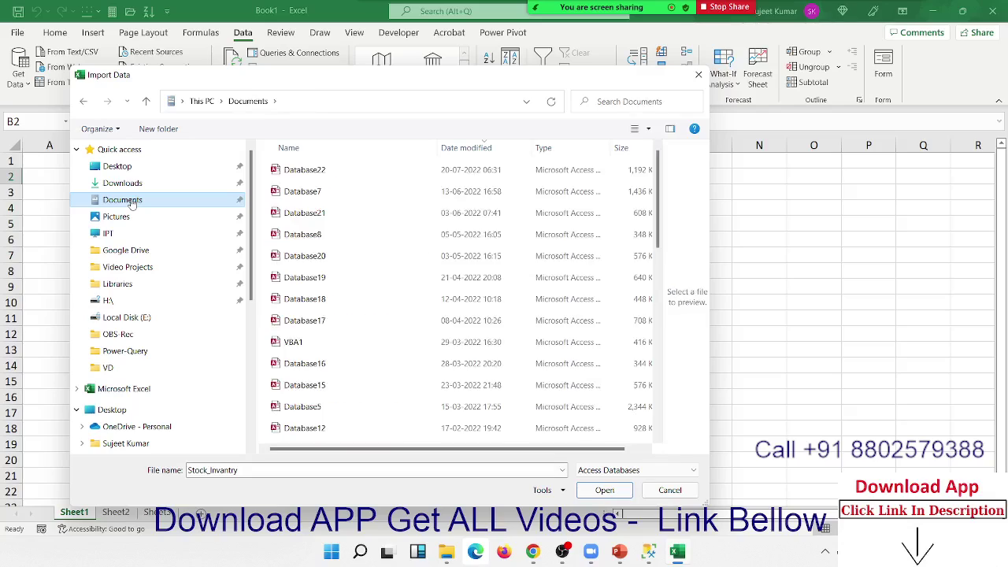
left_click(303, 193)
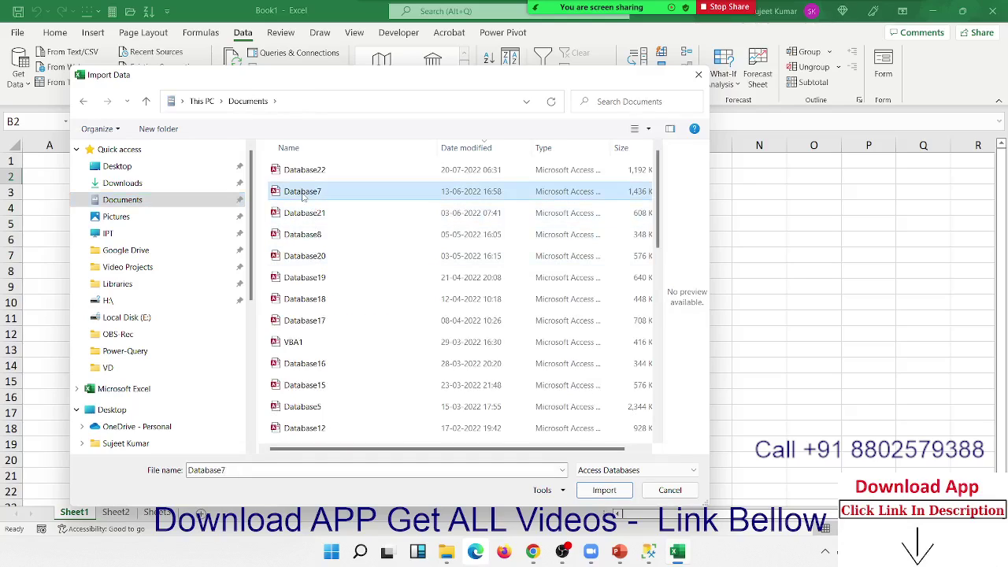
left_click(604, 490)
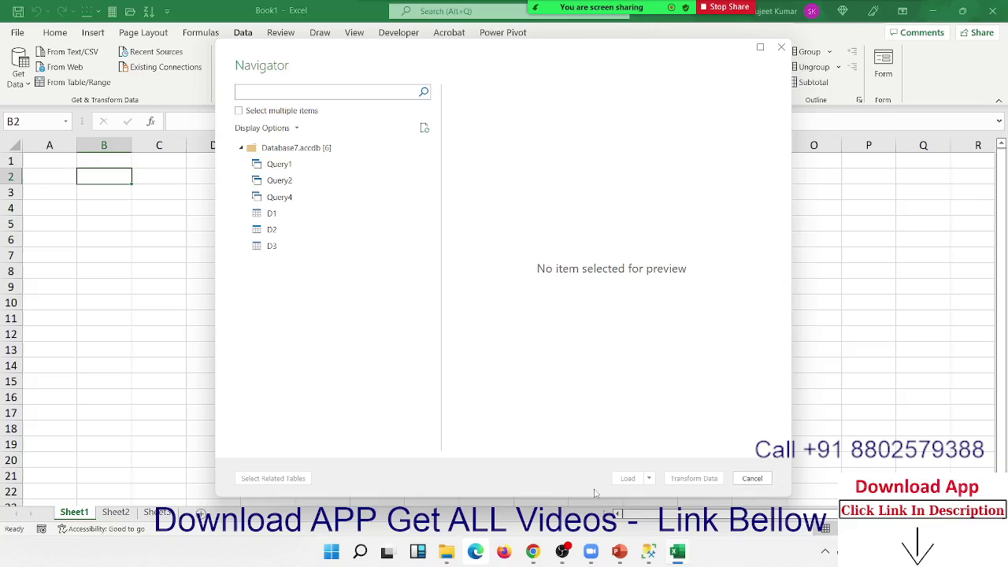
Preview D1, D2, D3, Query2 and Query1 in Navigator, then open Query1 in Power Query Editor
left_click(268, 214)
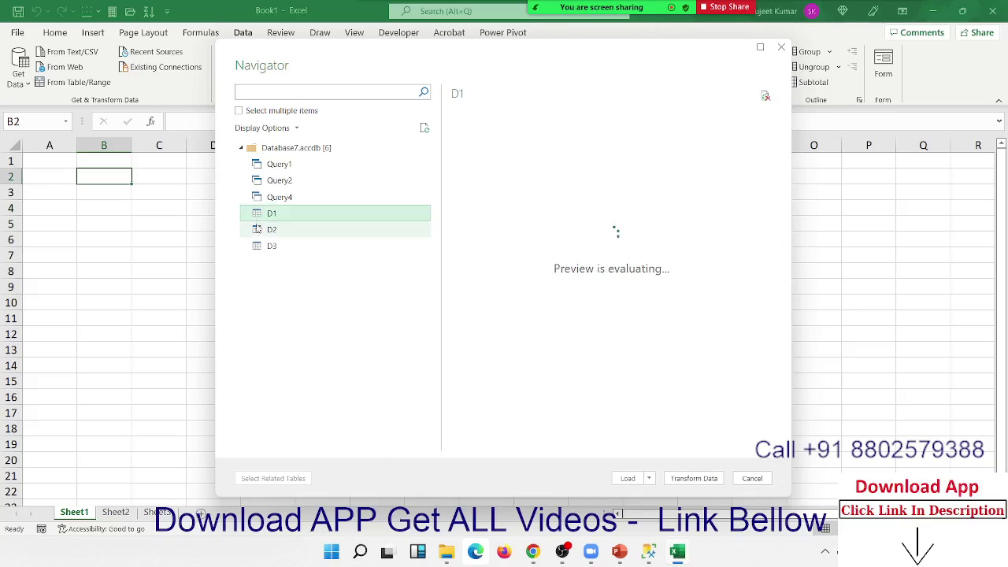
left_click(260, 229)
left_click(264, 199)
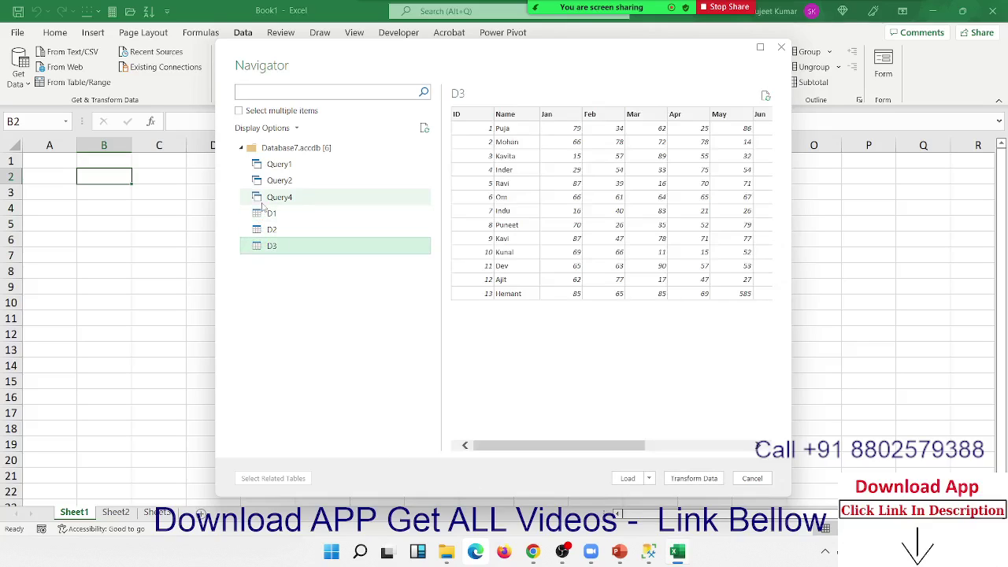
left_click(269, 181)
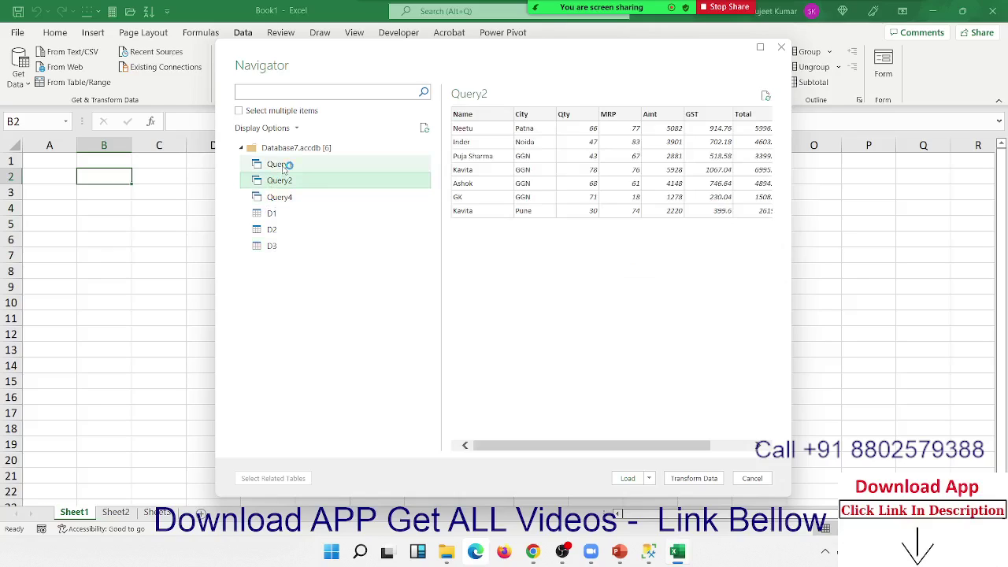
left_click(282, 166)
left_click(288, 181)
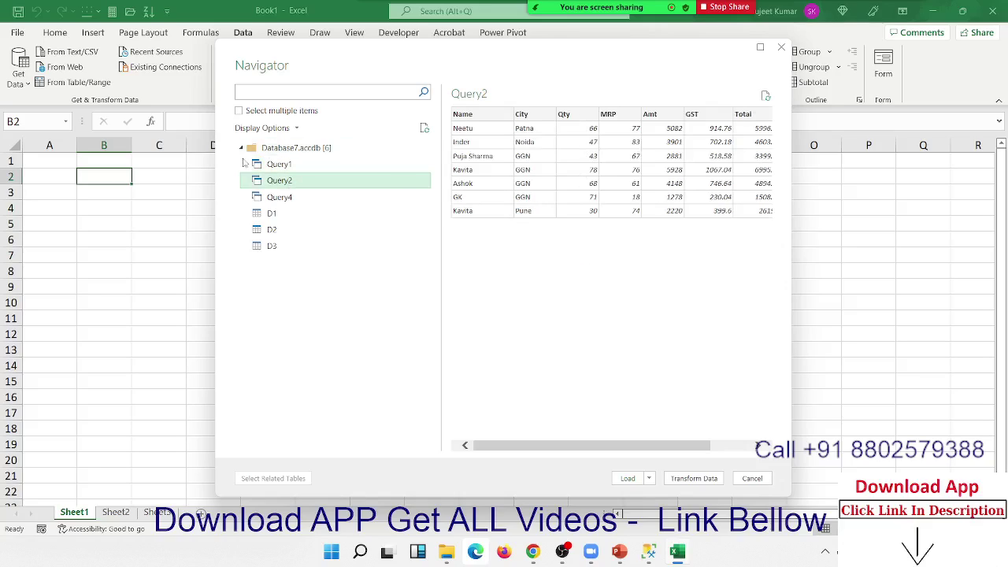
left_click(282, 164)
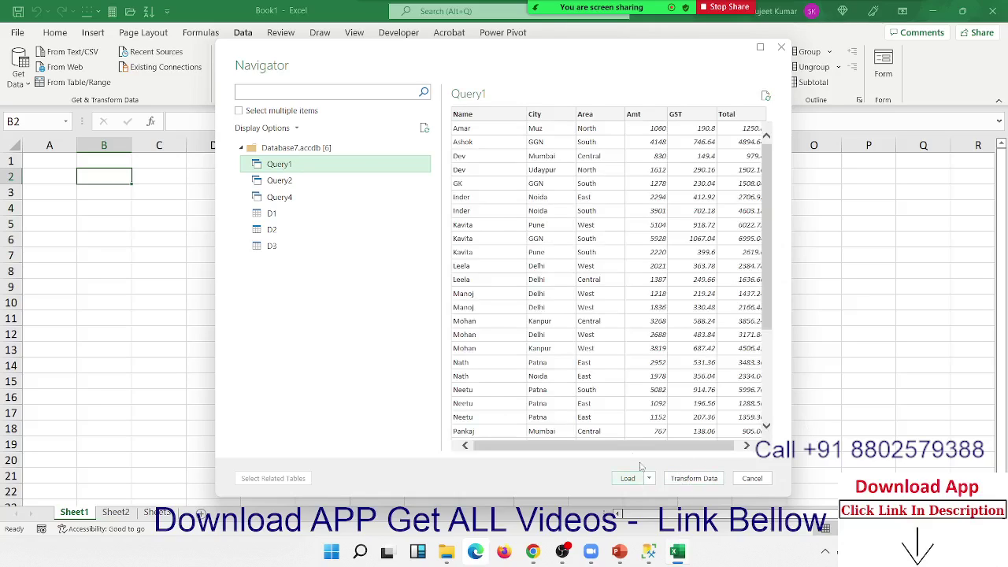
left_click_drag(632, 450, 668, 451)
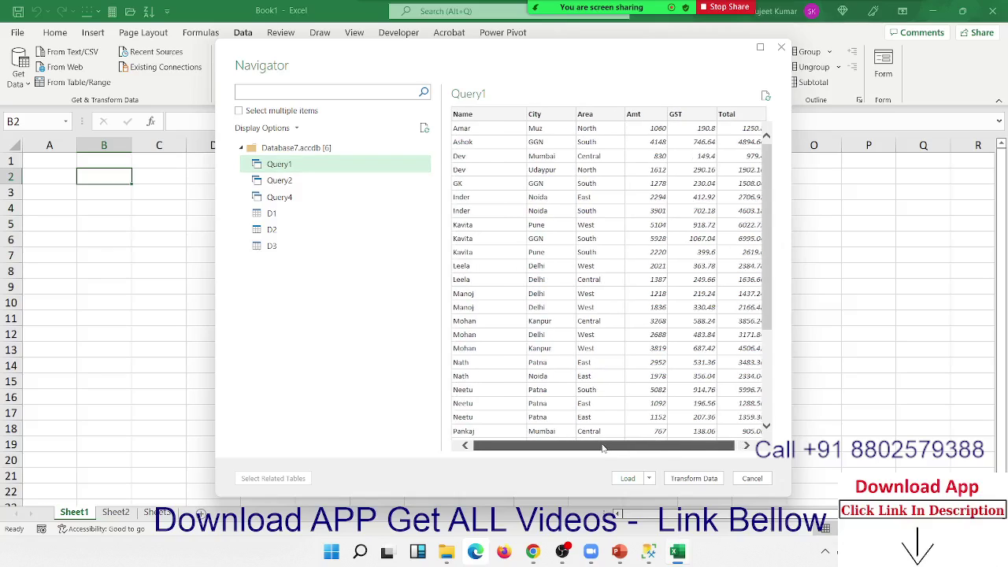
left_click(683, 479)
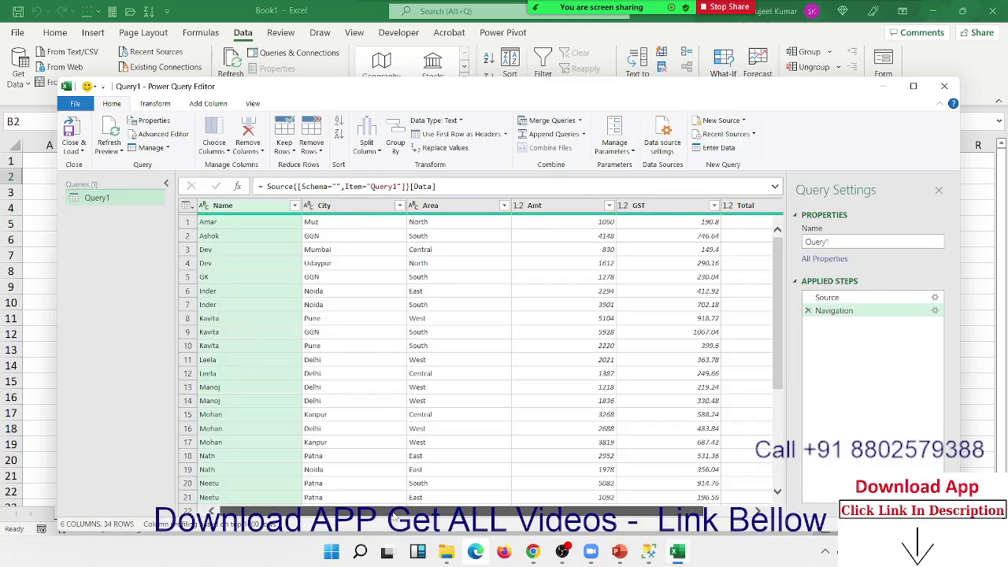
Close & Load Query1 into a sheet table, check the sheets, then bring SSMS forward
left_click_drag(503, 511, 543, 510)
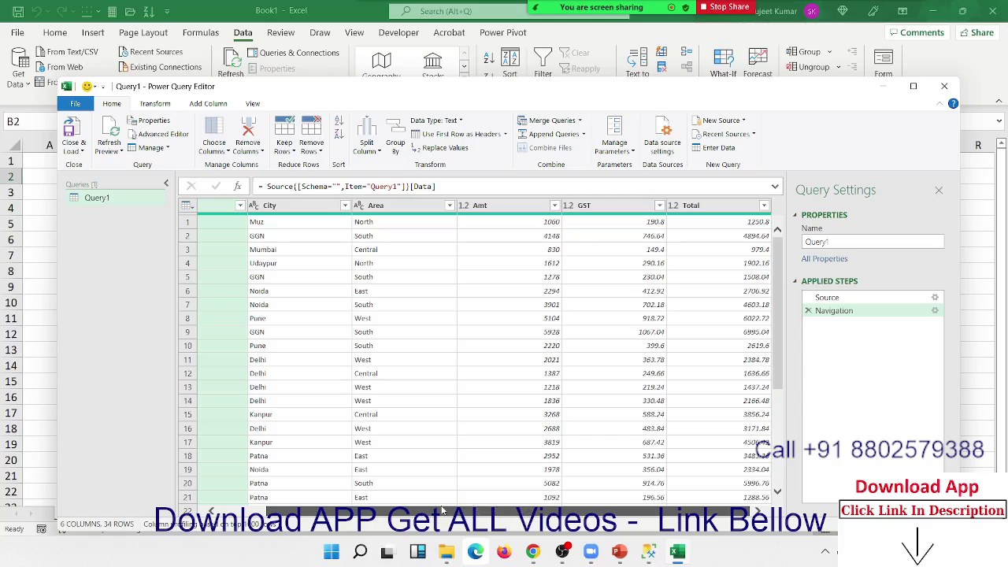
left_click(73, 134)
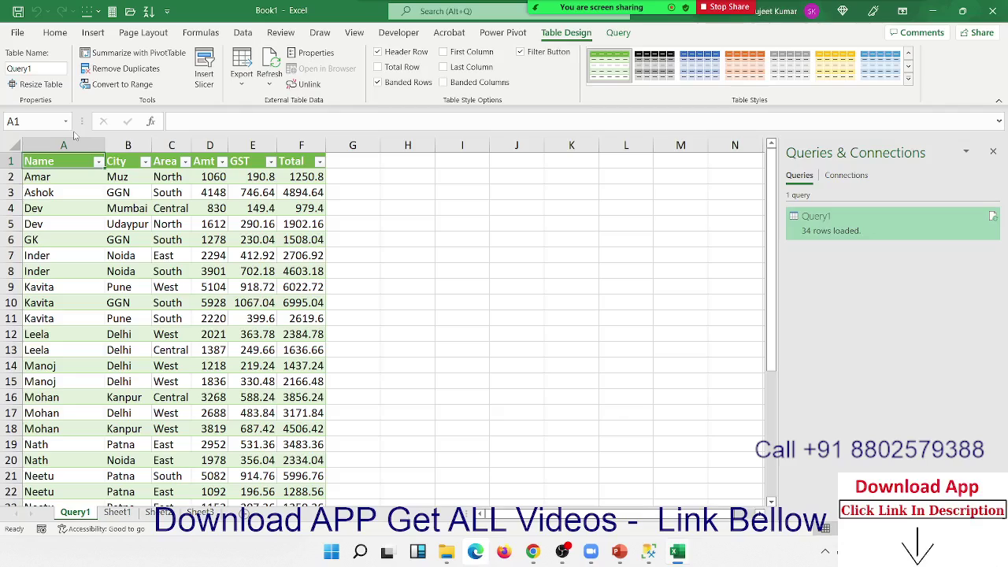
left_click(124, 512)
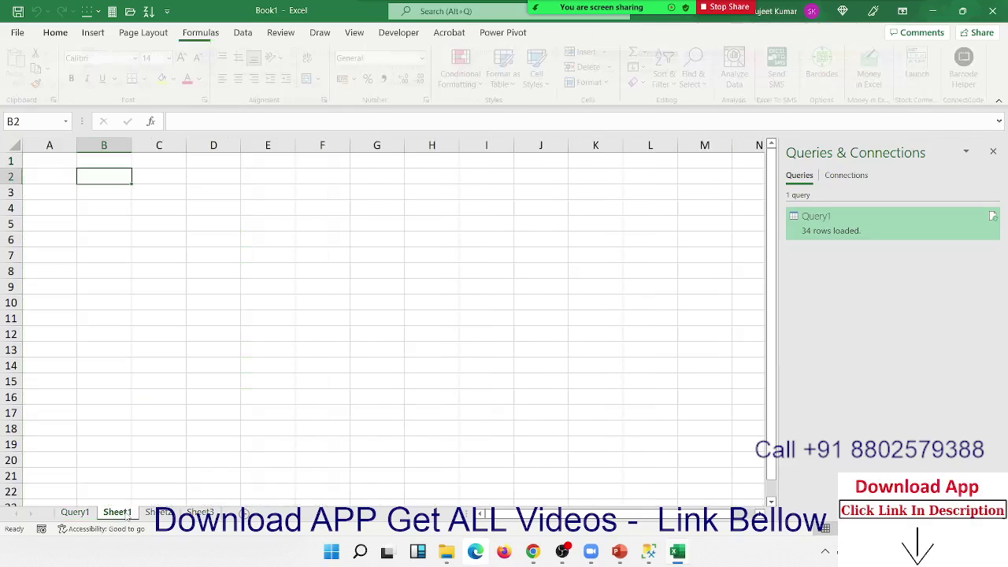
left_click(87, 513)
left_click(111, 512)
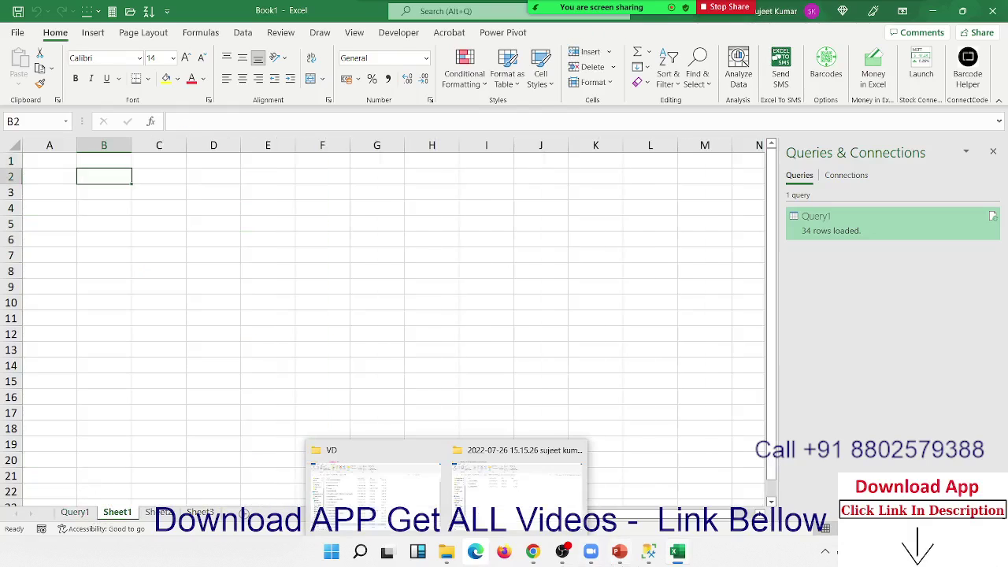
left_click(641, 551)
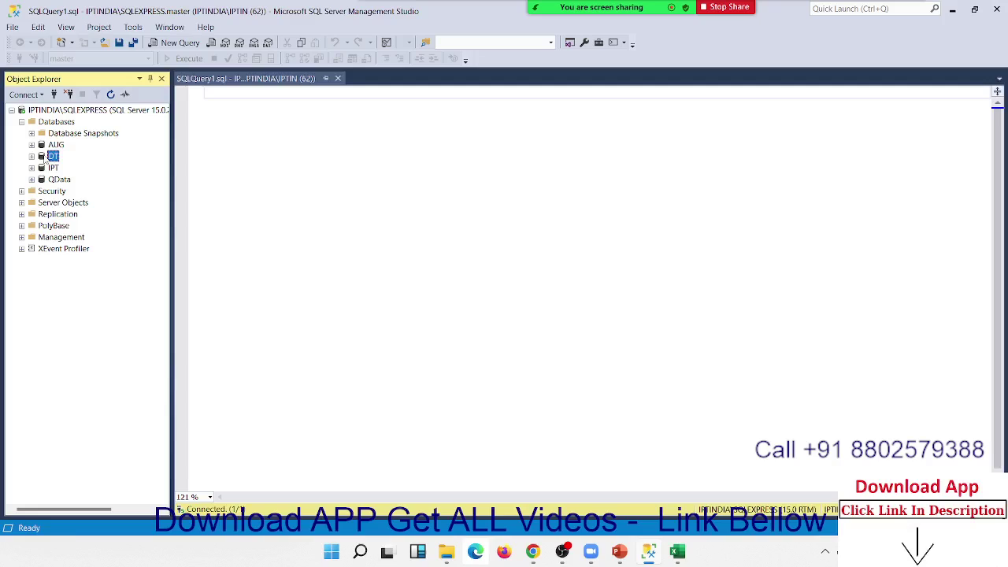
Expand DT, its Tables and dbo.Data$ in Object Explorer, cancel a new connection, and return to Excel
left_click(41, 156)
double_click(59, 180)
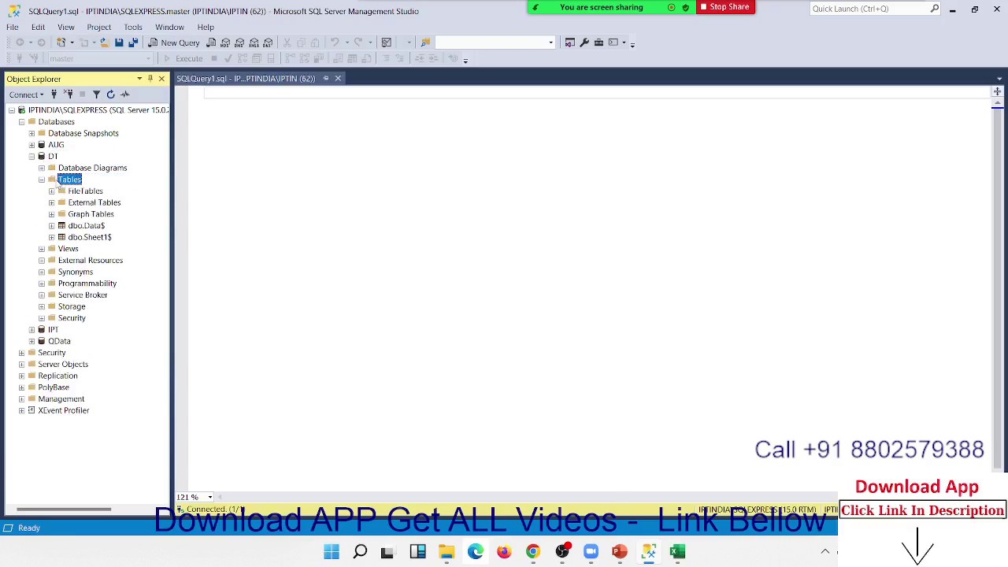
double_click(86, 227)
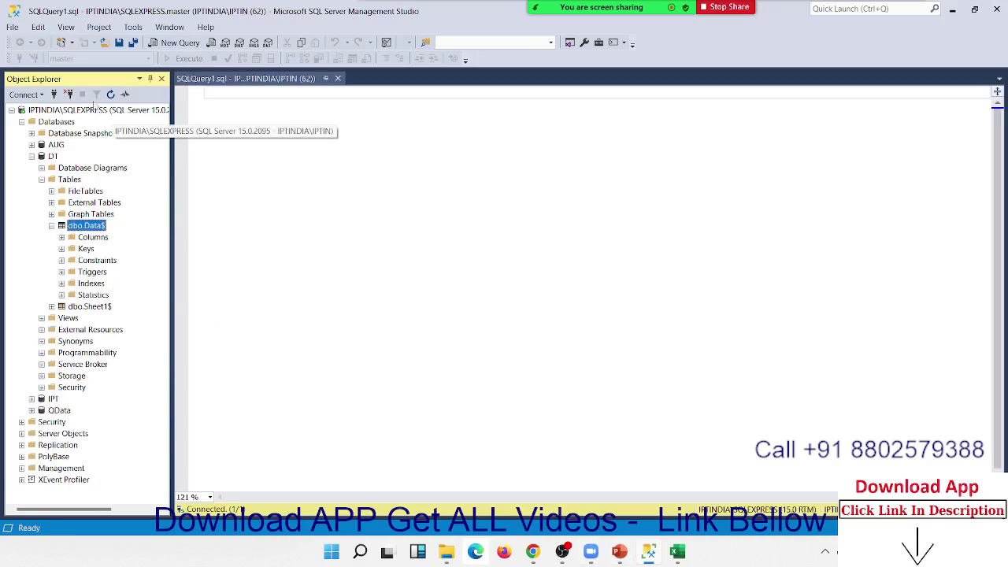
left_click(68, 105)
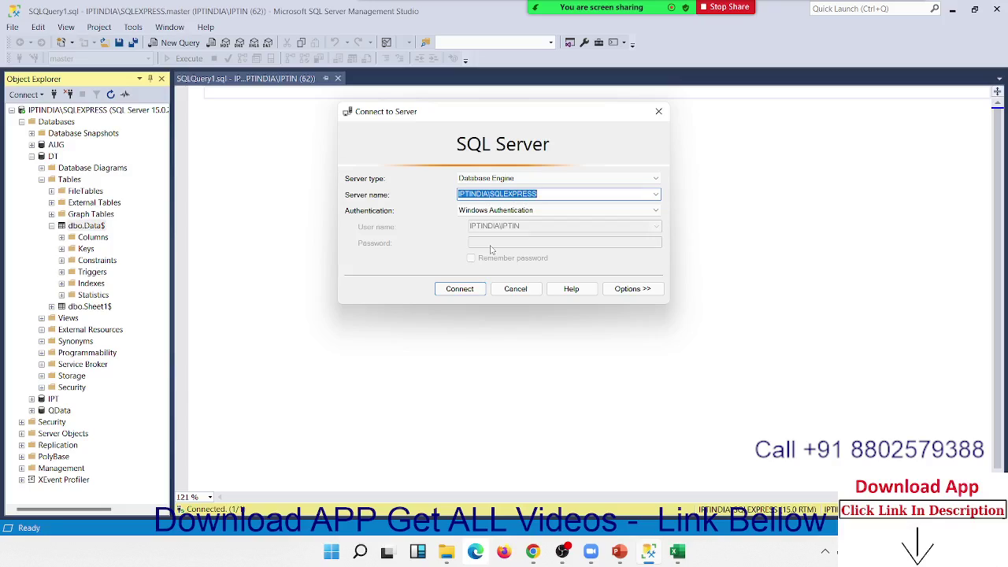
key("Escape")
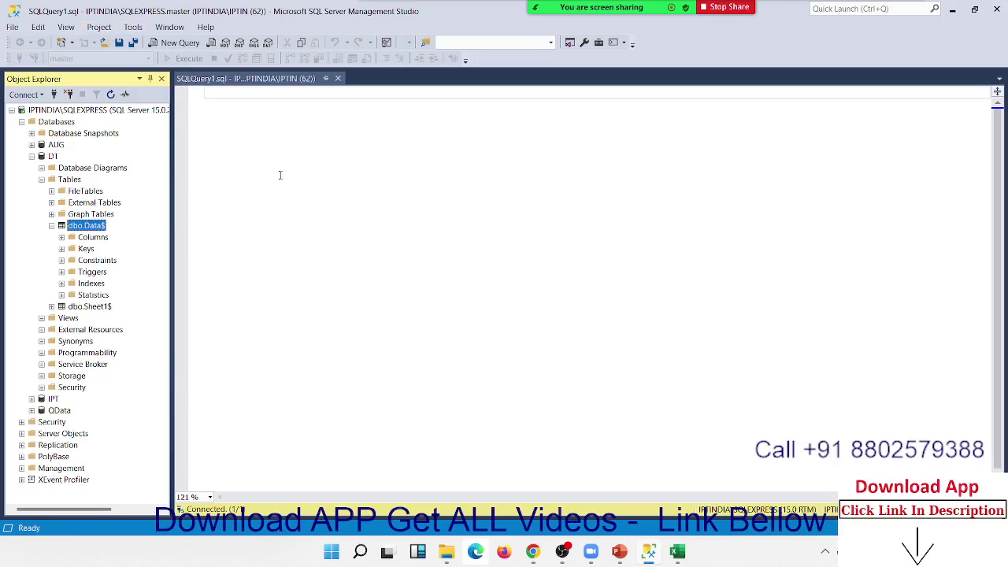
left_click(677, 551)
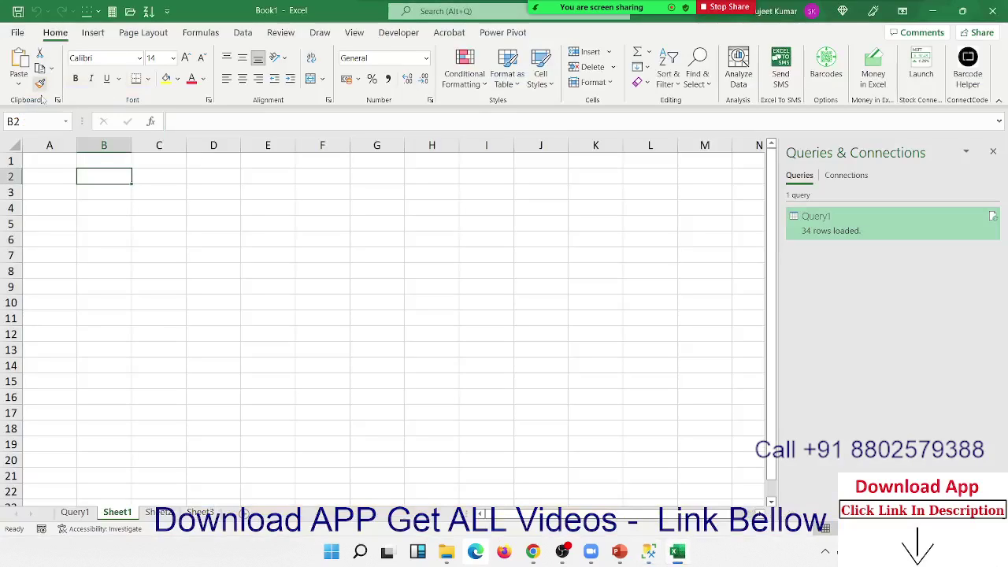
From cell A1, start a Get Data import from a SQL Server database
left_click(63, 163)
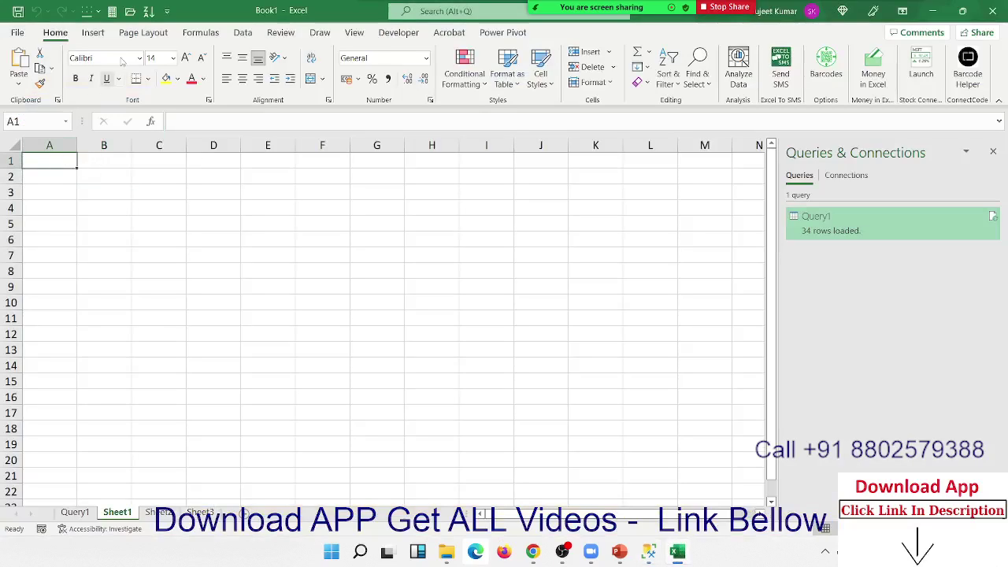
left_click(239, 34)
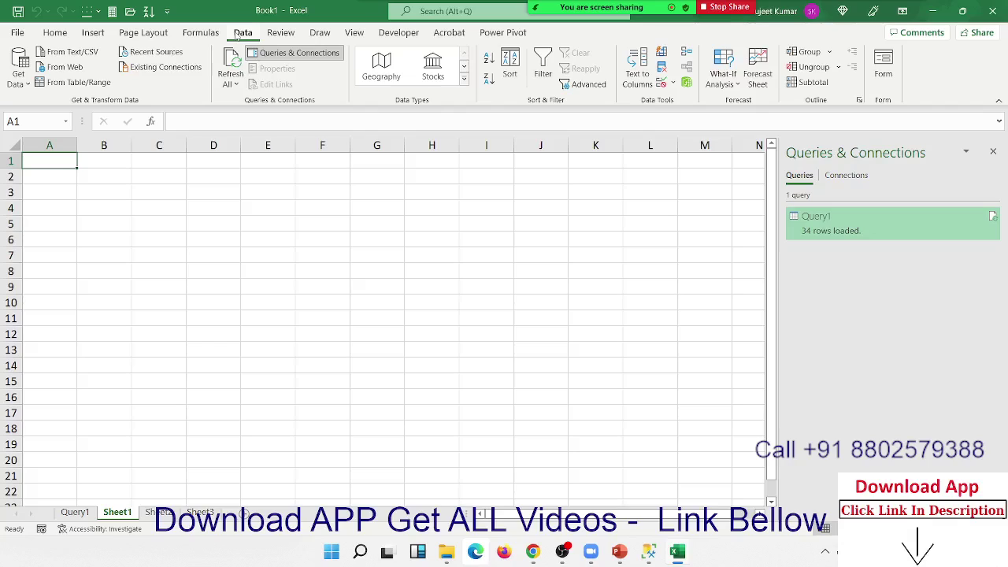
left_click(19, 71)
mouse_move(68, 138)
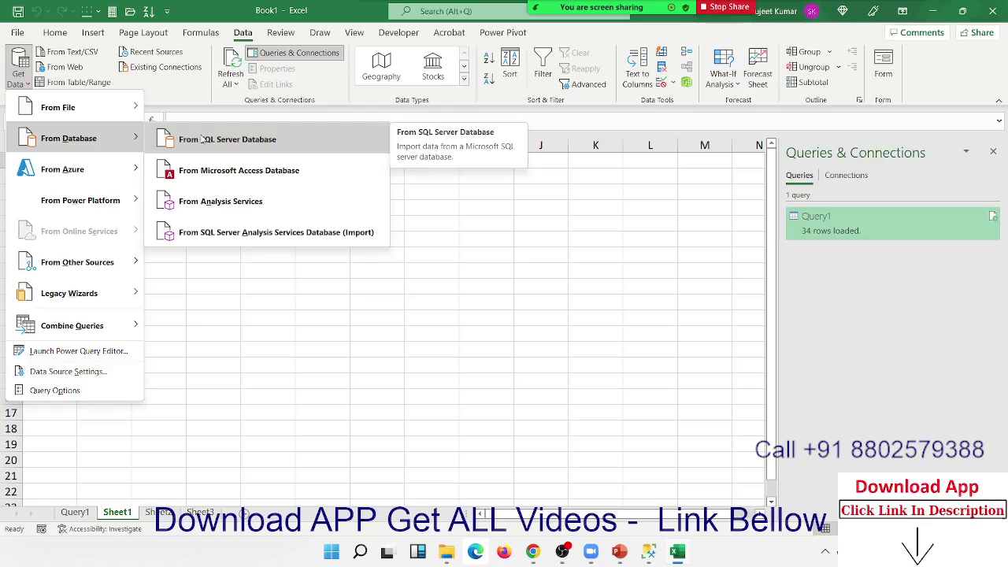
left_click(203, 138)
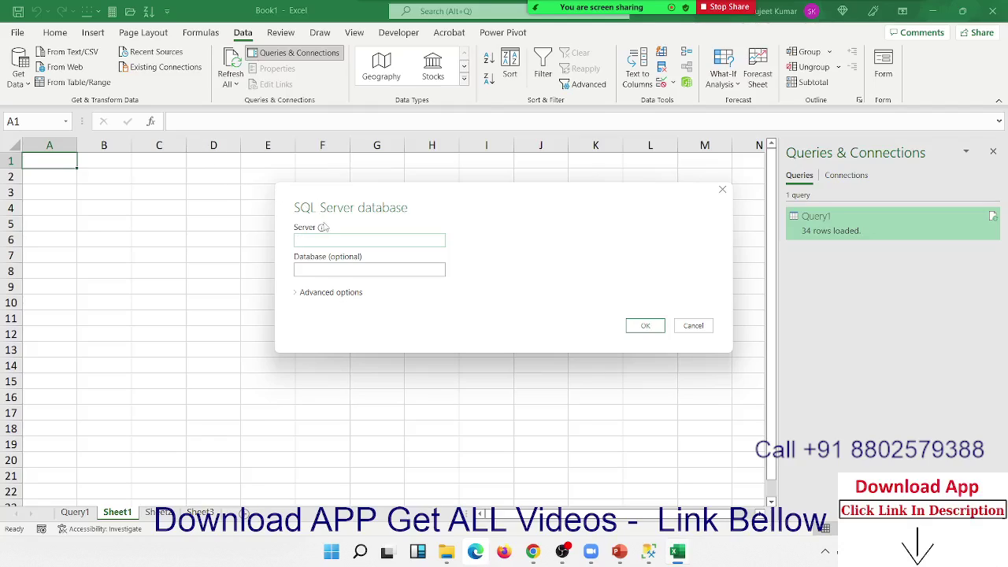
Enter server IPTINDIA\SQLEXPRESS and database DT, and expand the advanced options
type("IPTINDIA\\SQLEXPRESS")
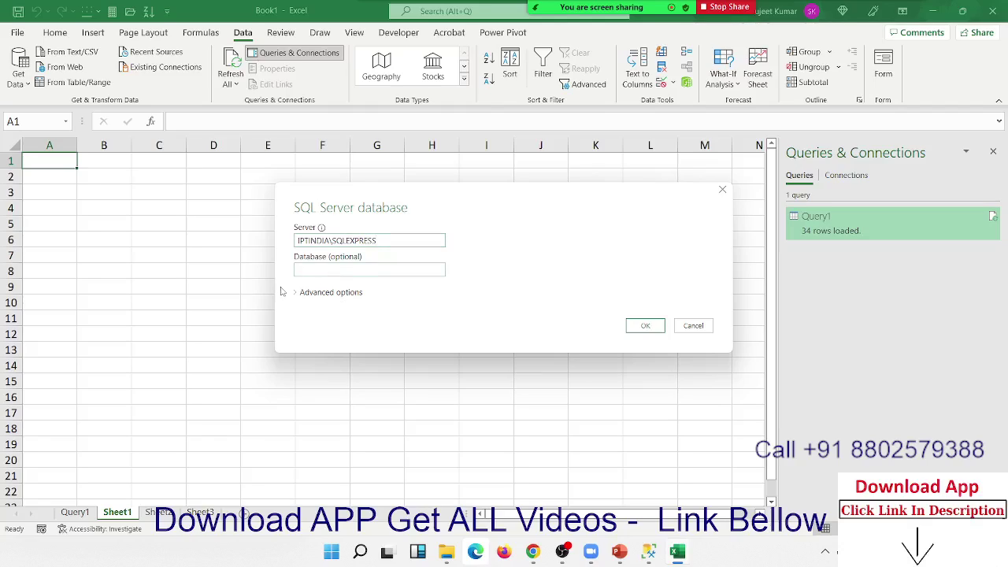
left_click(648, 551)
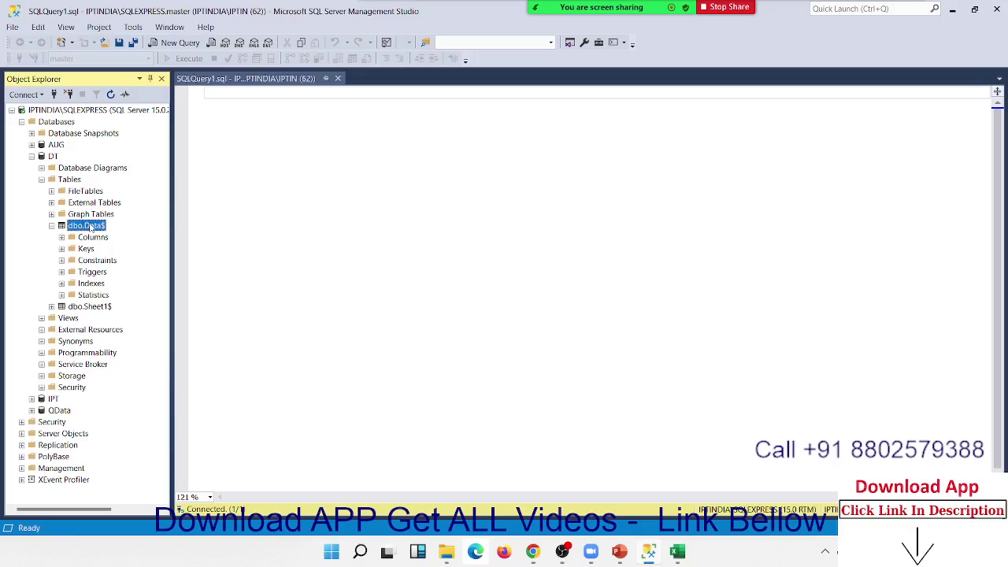
key("alt+Tab")
left_click(348, 268)
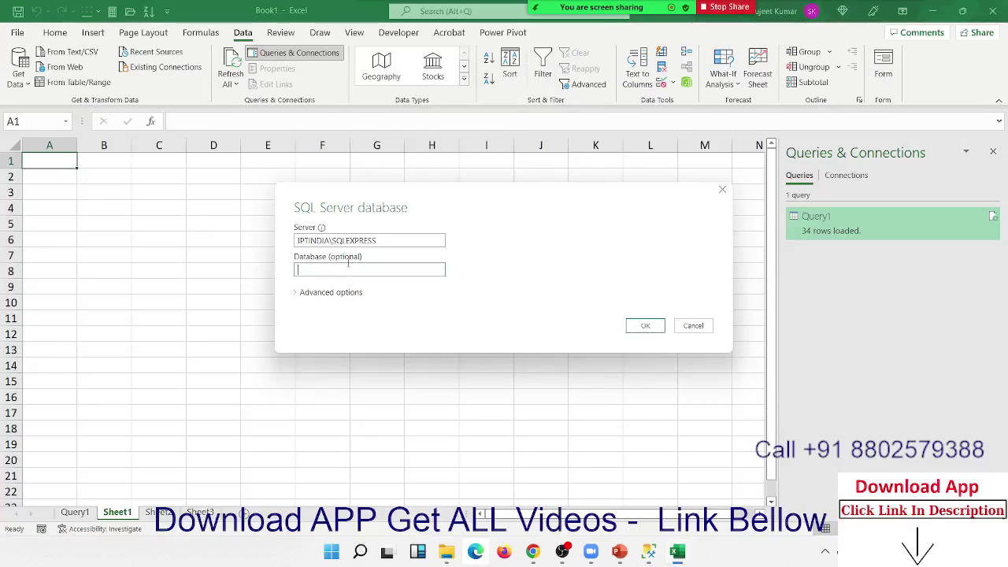
type("DT")
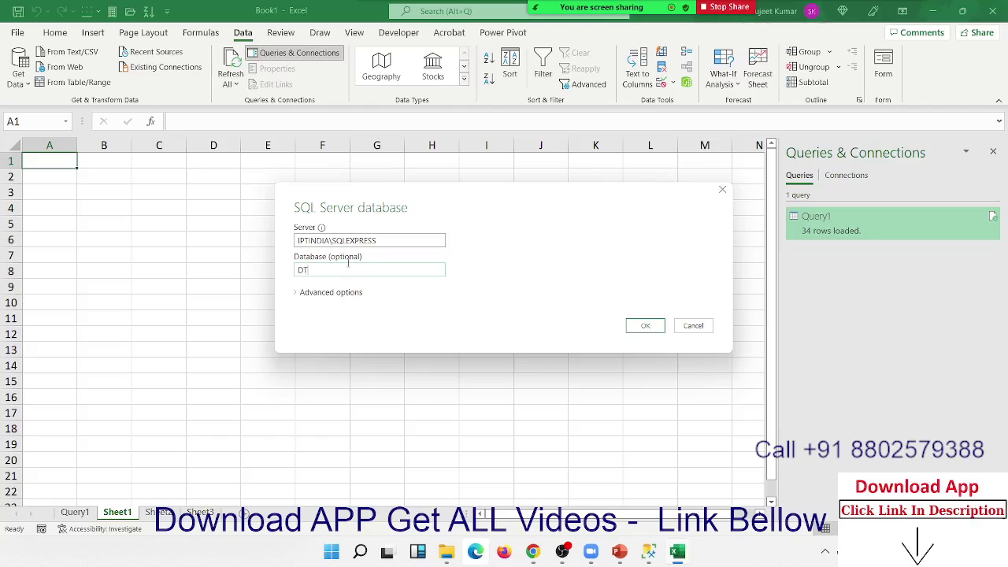
left_click(352, 296)
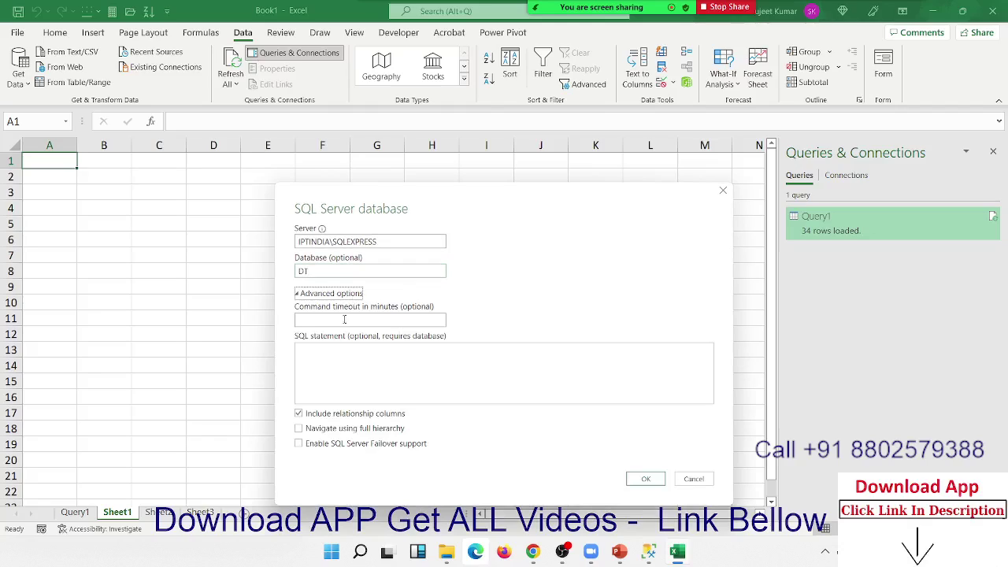
Enter the SQL statement select * from DT.DBO.Data$ and run it to preview the data
left_click(352, 366)
type("lect * from DT.DBO")
type(".DBO.")
key("alt+Tab")
key("alt+Tab")
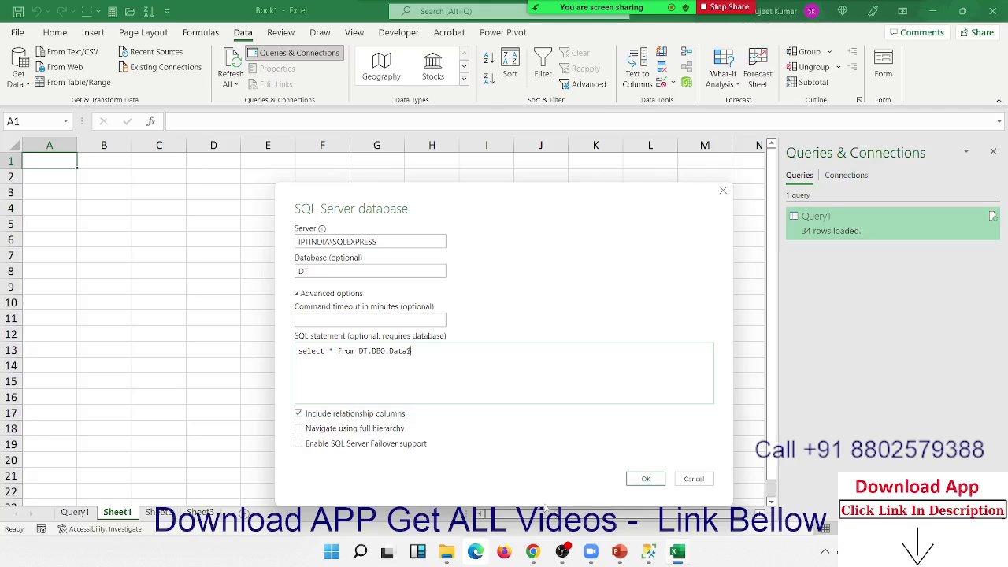
left_click(639, 480)
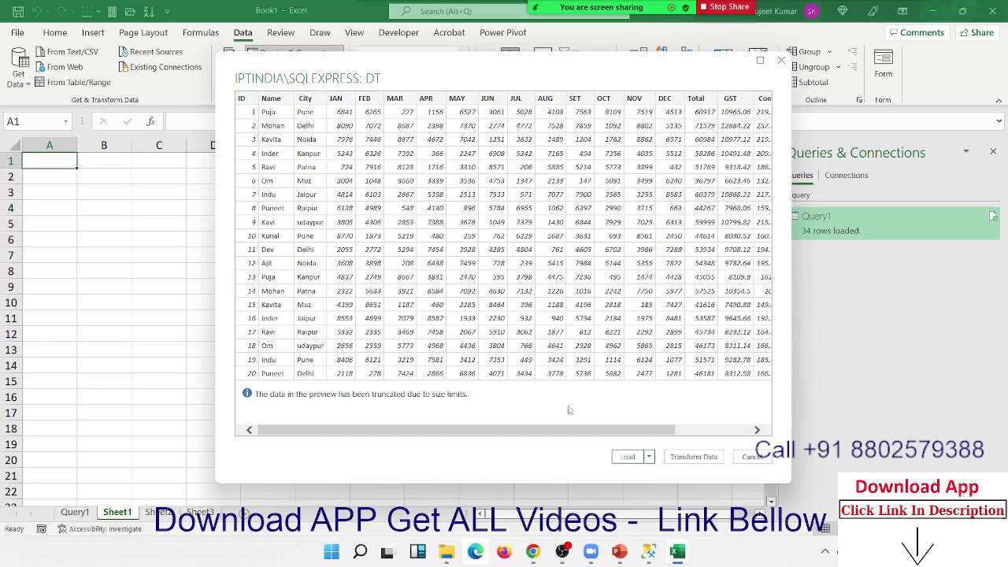
Transform and load the SQL data as the 1,582-row Query2 table, then switch to an empty sheet
left_click(683, 462)
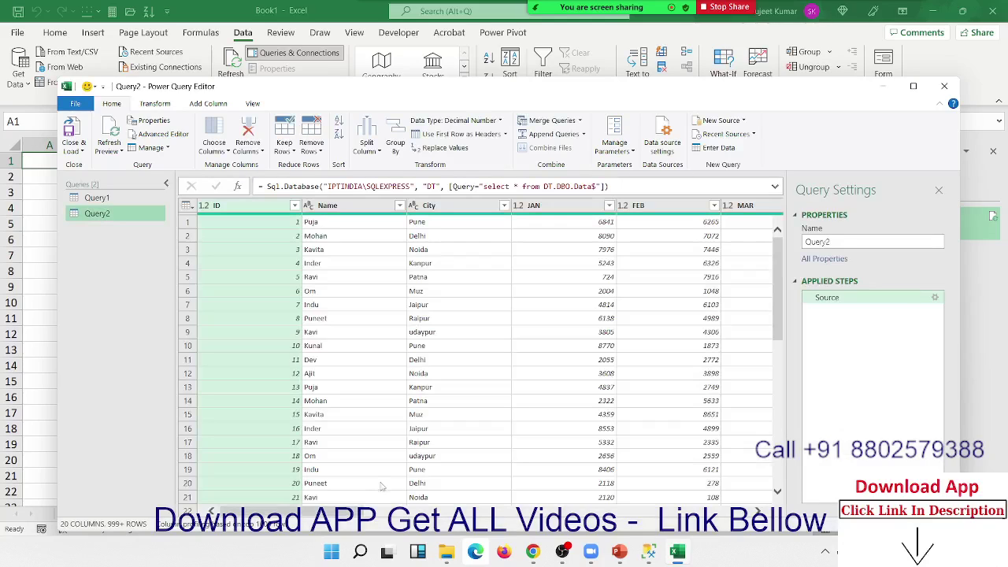
mouse_move(342, 514)
left_mouse_down()
mouse_move(726, 513)
mouse_move(401, 515)
left_mouse_up()
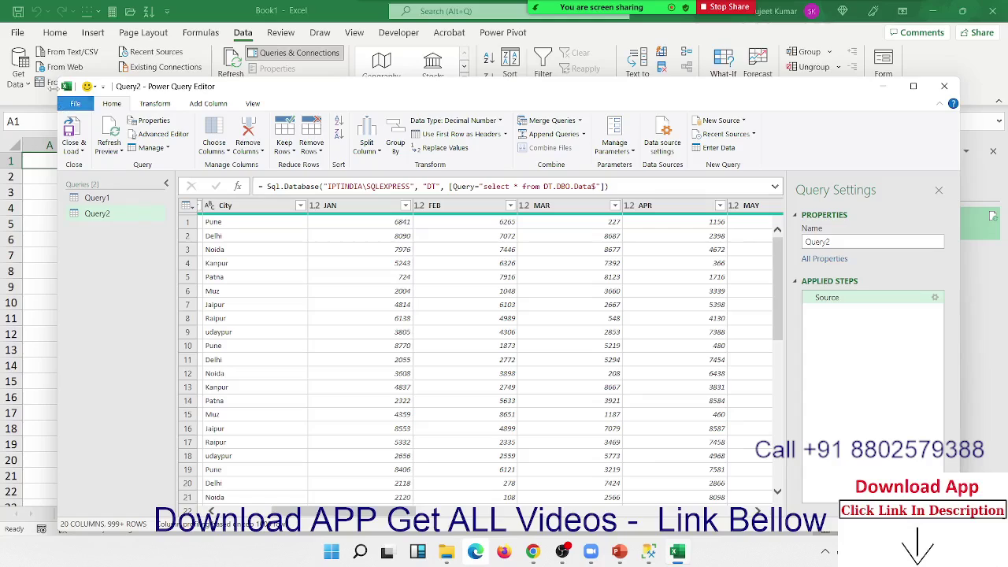
left_click(70, 131)
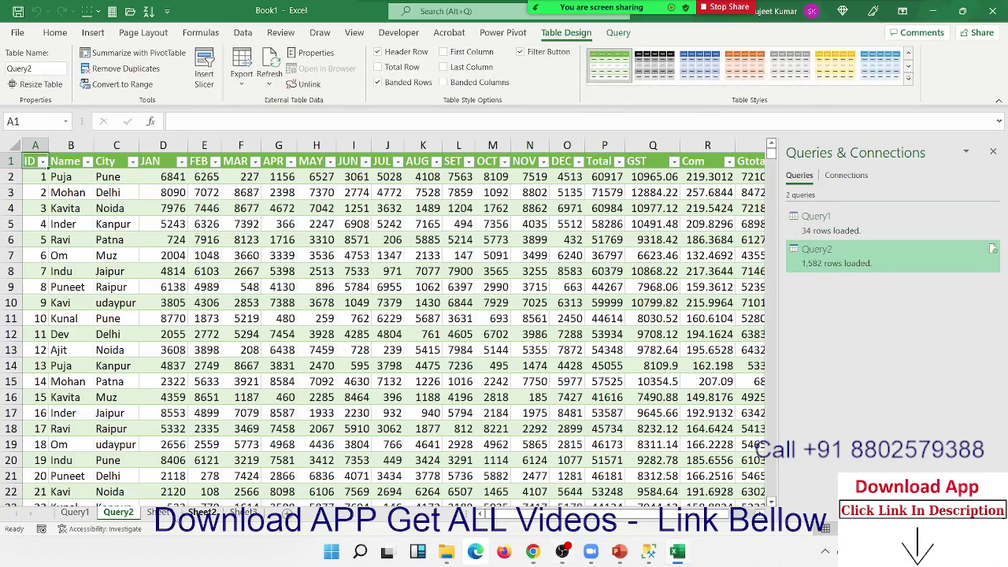
left_click(158, 512)
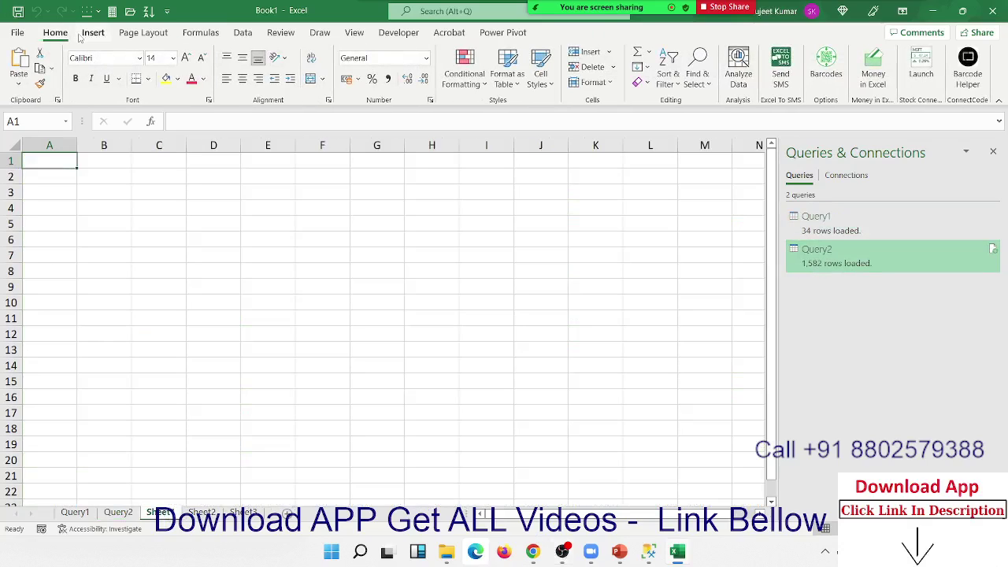
Start a new SQL Server import and connect to server IPTINDIA\SQLEXPRESS without naming a database
left_click(243, 33)
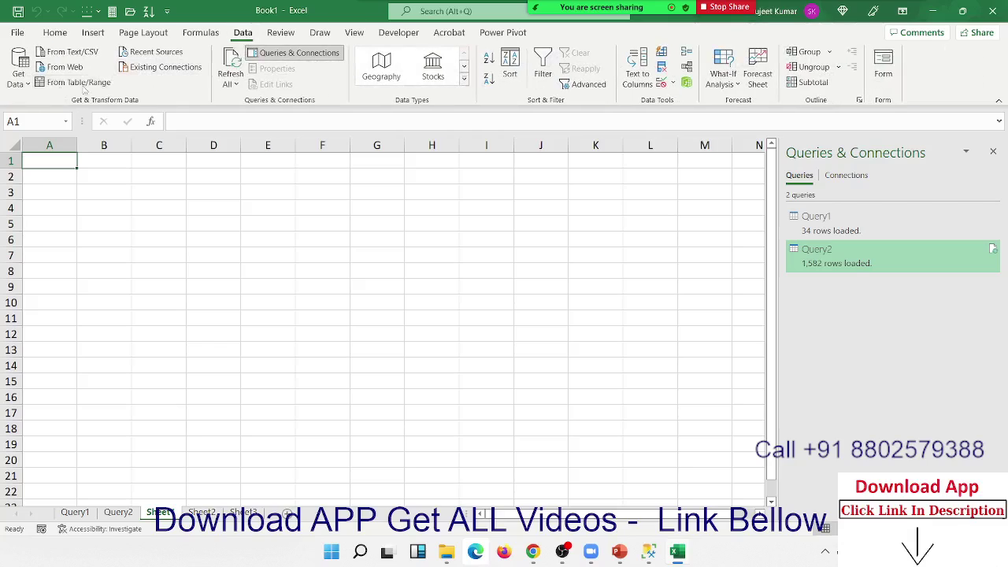
left_click(26, 88)
mouse_move(57, 107)
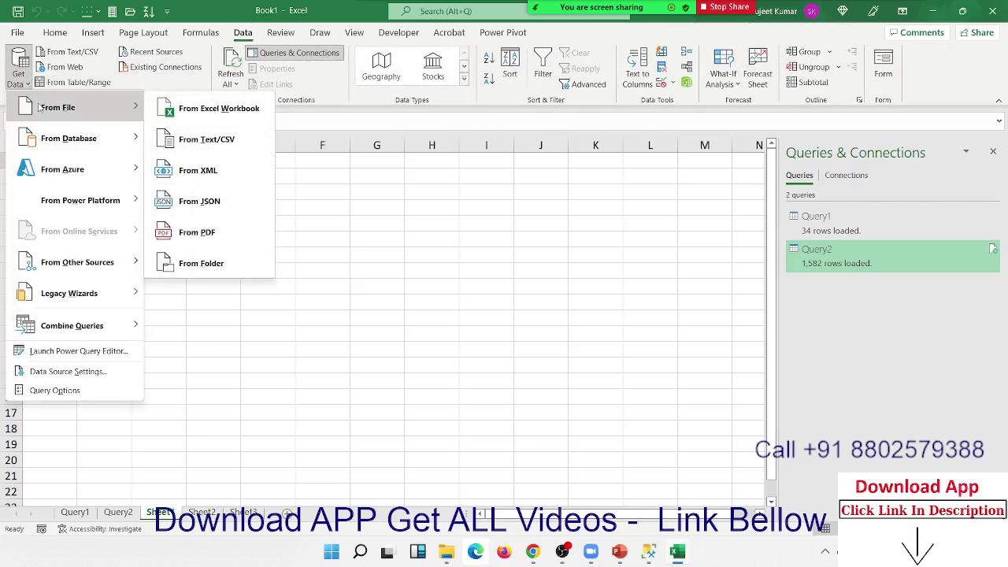
mouse_move(70, 137)
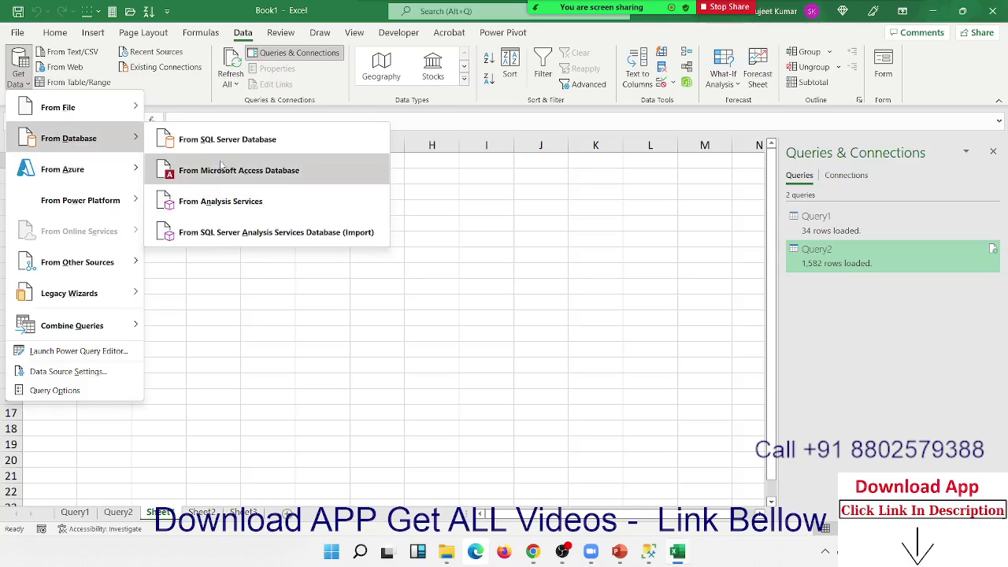
left_click(223, 145)
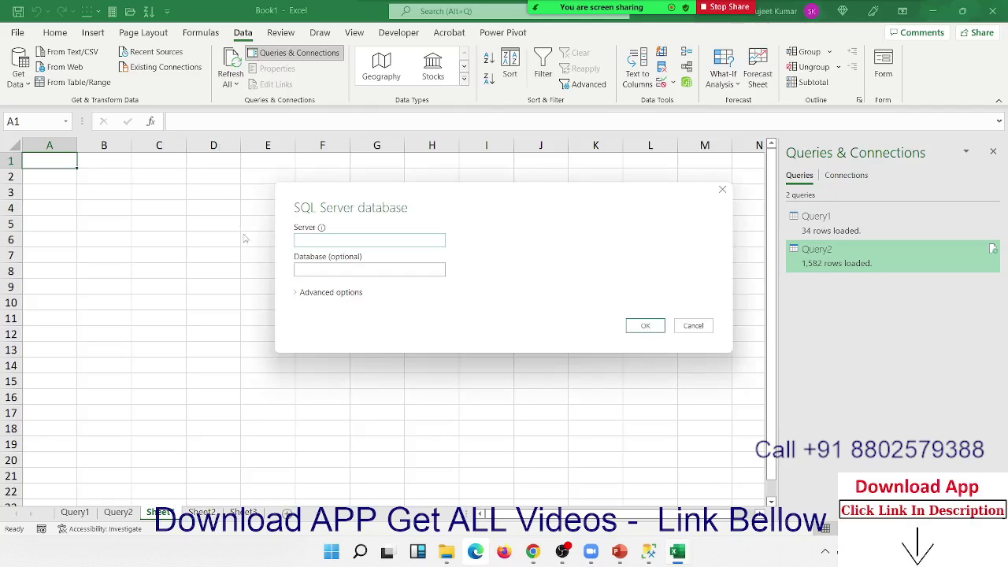
type("IPTINDIA\\SQLEXPRESS")
left_click(644, 325)
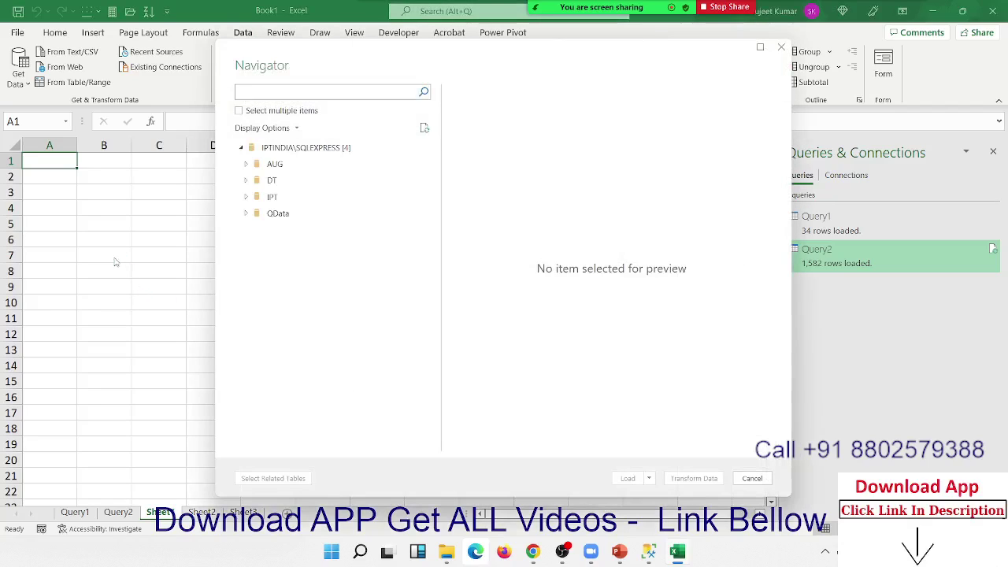
Load IPT's SL table (12 rows of Sr, Name, City, Amt) onto its own sheet, then go to Sheet1
left_click(247, 196)
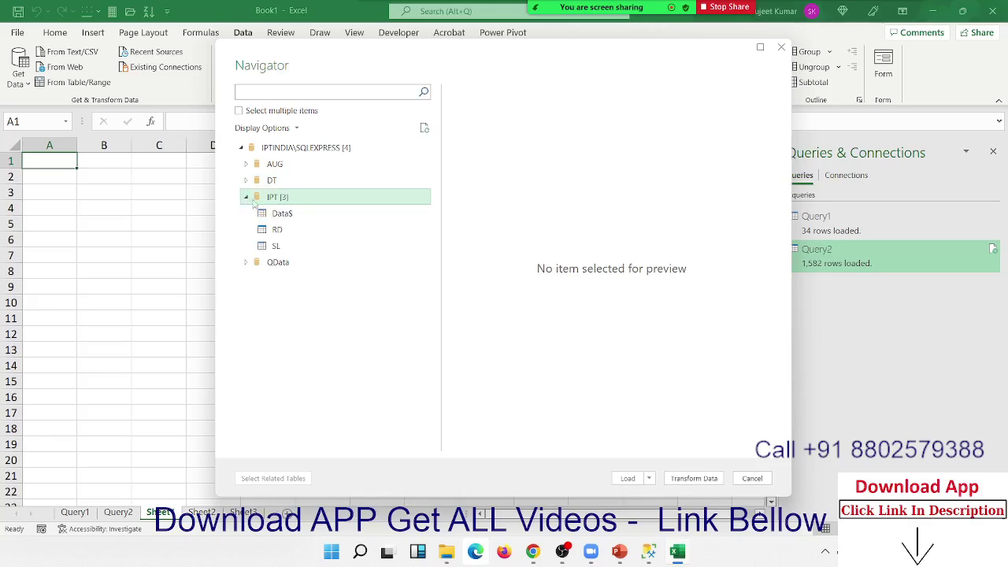
left_click(274, 245)
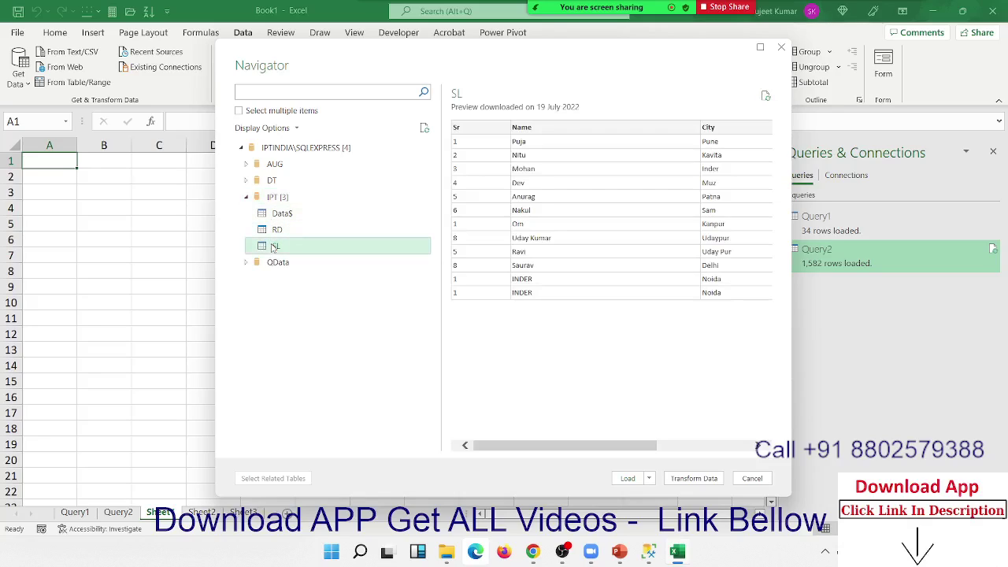
mouse_move(535, 445)
left_mouse_down()
mouse_move(703, 463)
mouse_move(709, 503)
left_mouse_up()
left_click(628, 478)
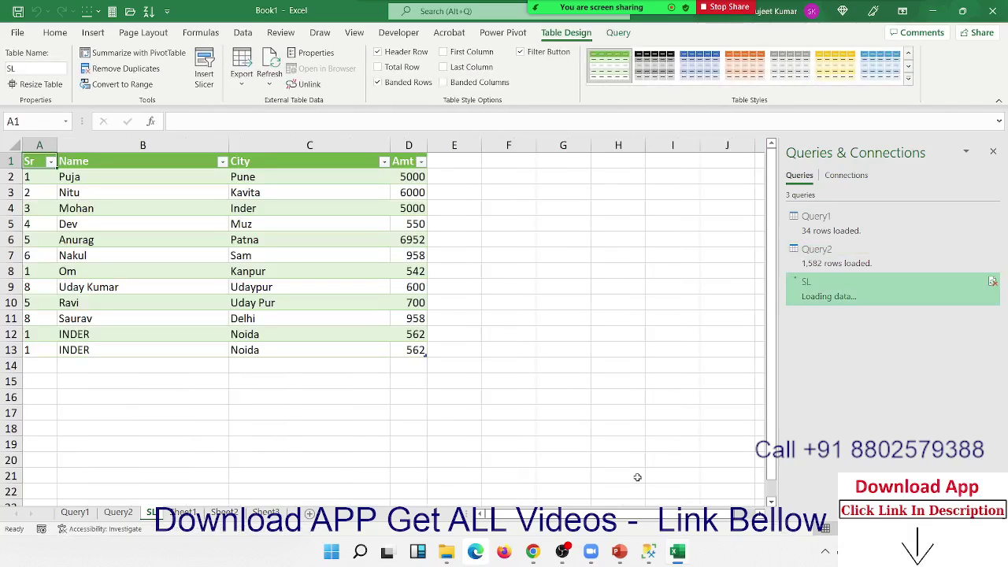
left_click(183, 513)
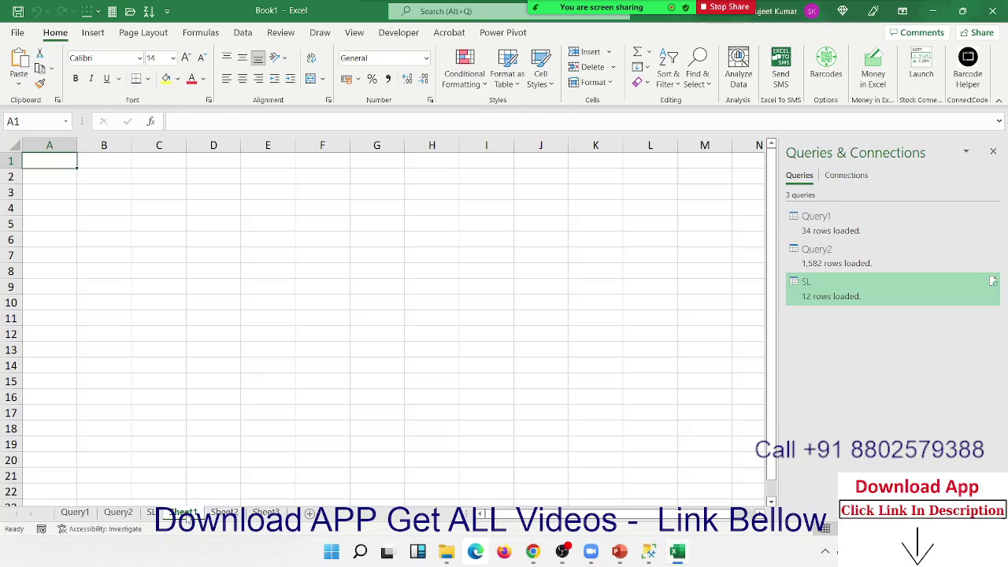
Select cell E8, then move over to Chrome and start a new blank tab
left_click(270, 274)
left_click(532, 552)
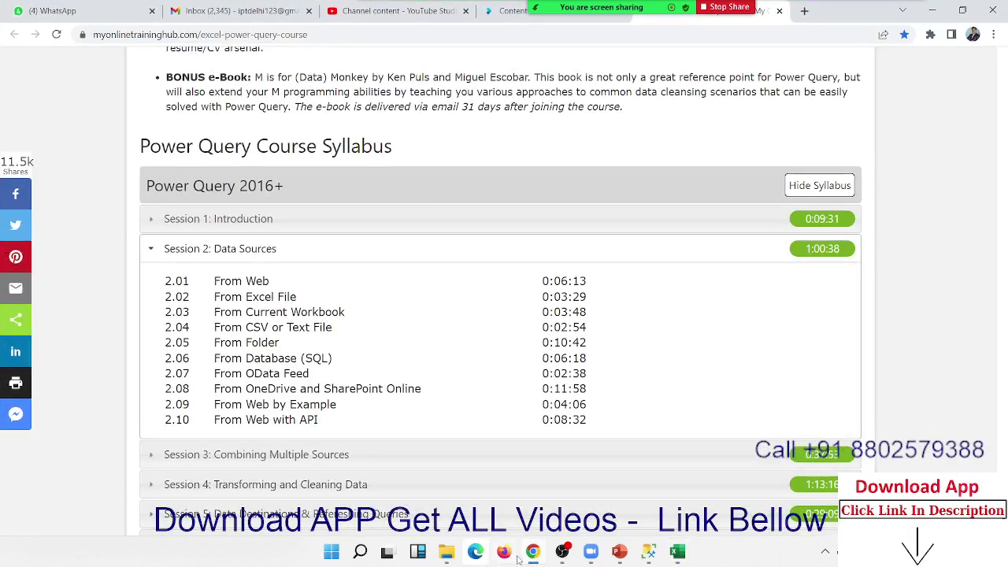
key("alt+Tab")
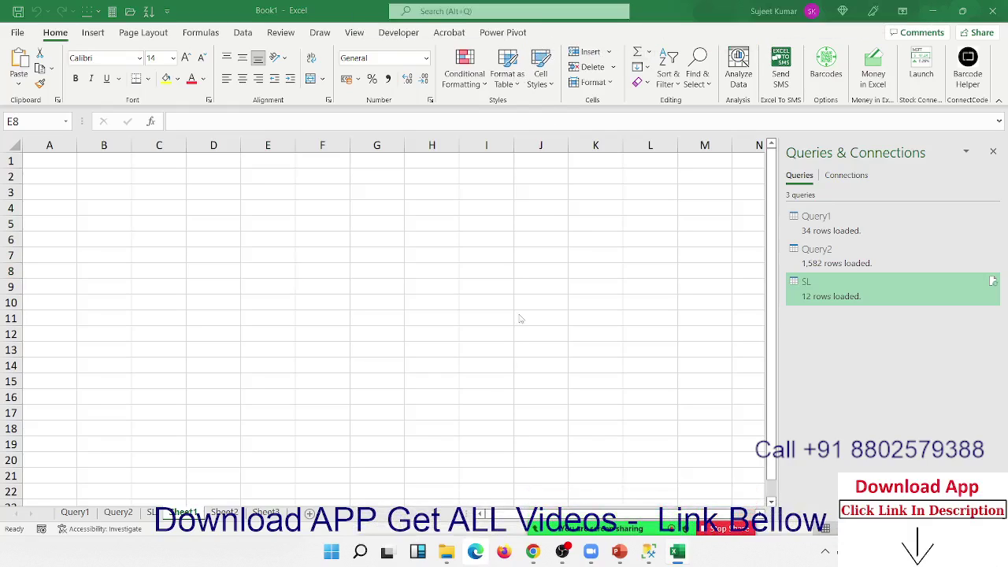
left_click(532, 551)
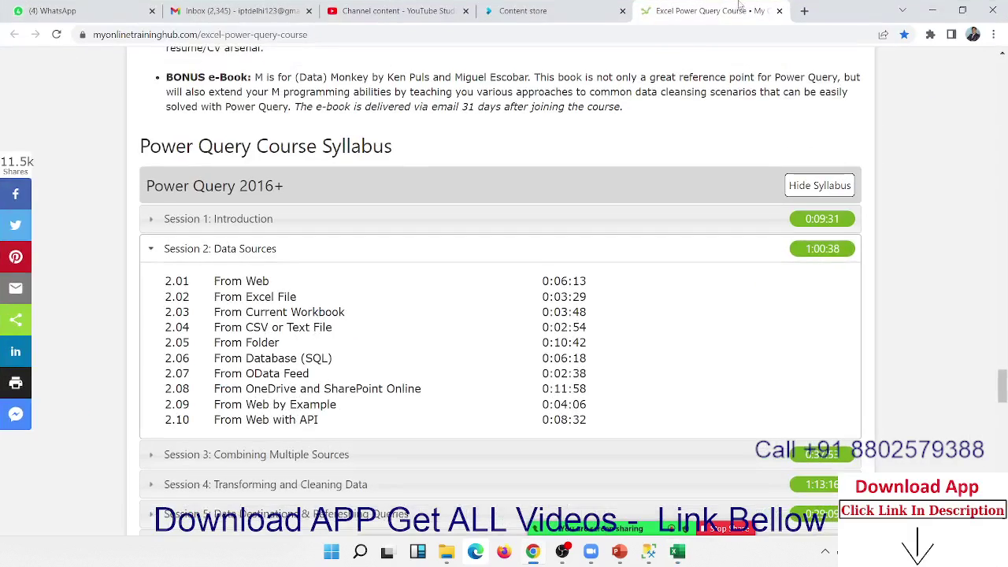
left_click(800, 13)
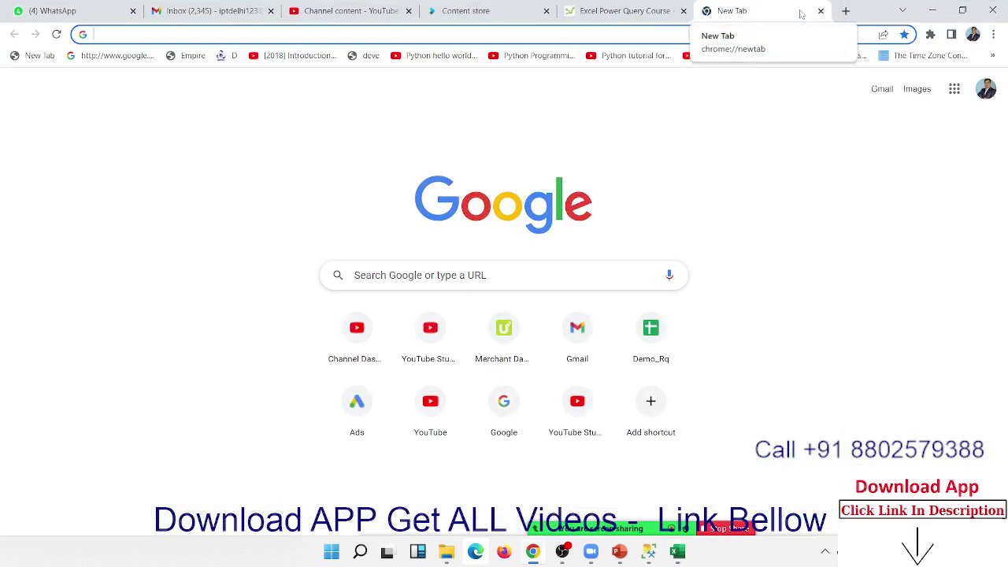
Go to google.com and search for 'ns data'
type("google.com")
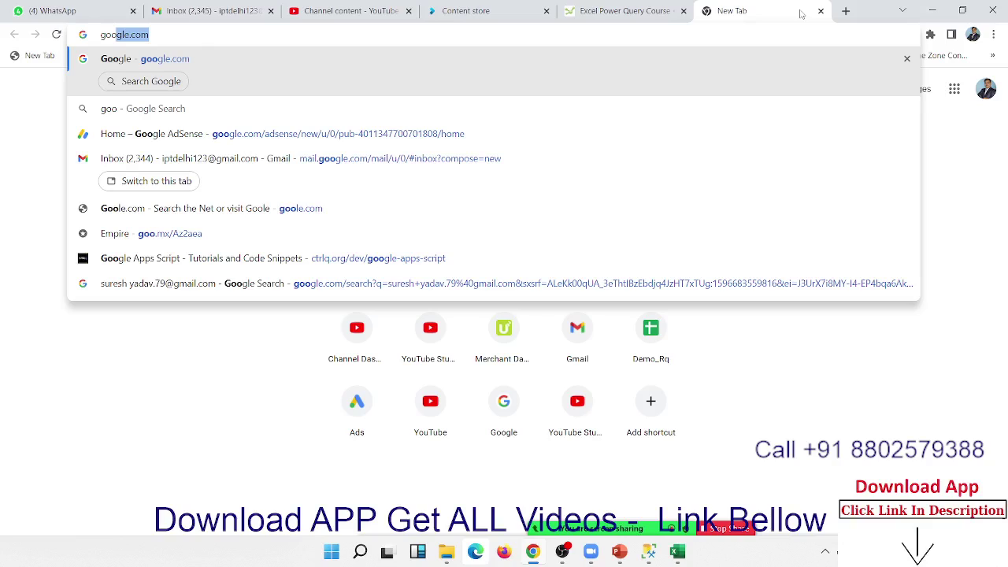
key("Return")
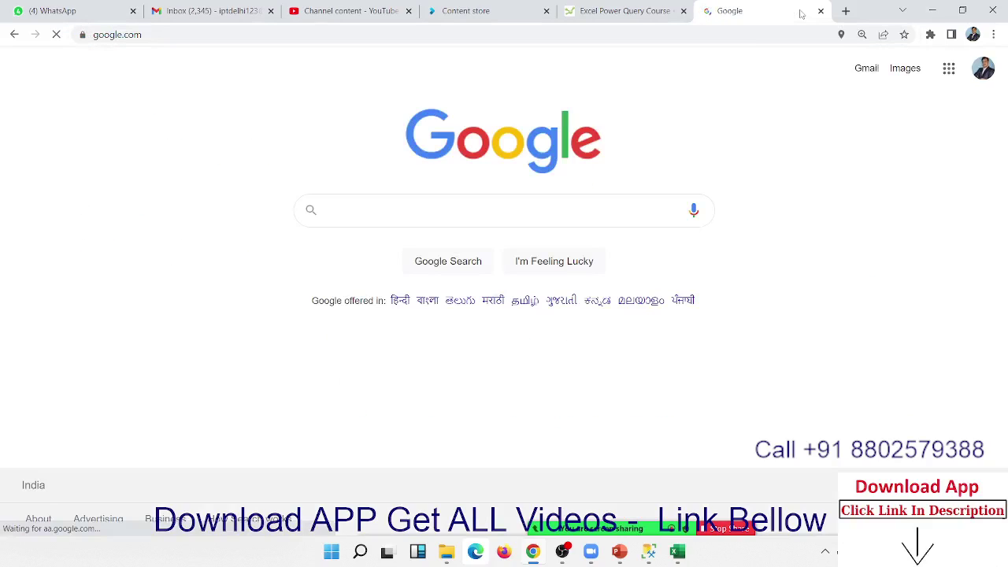
type("d")
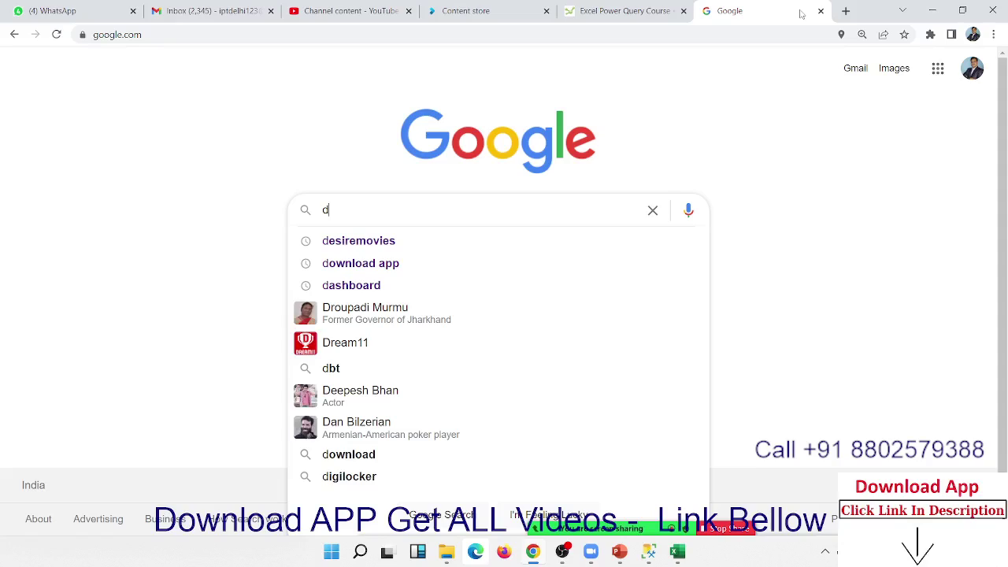
key("BackSpace")
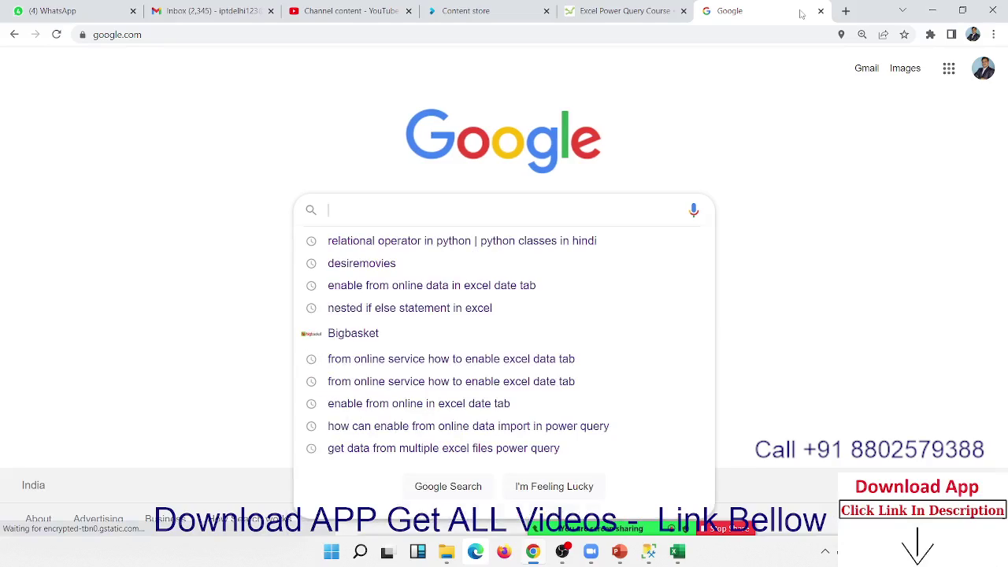
type("ns ")
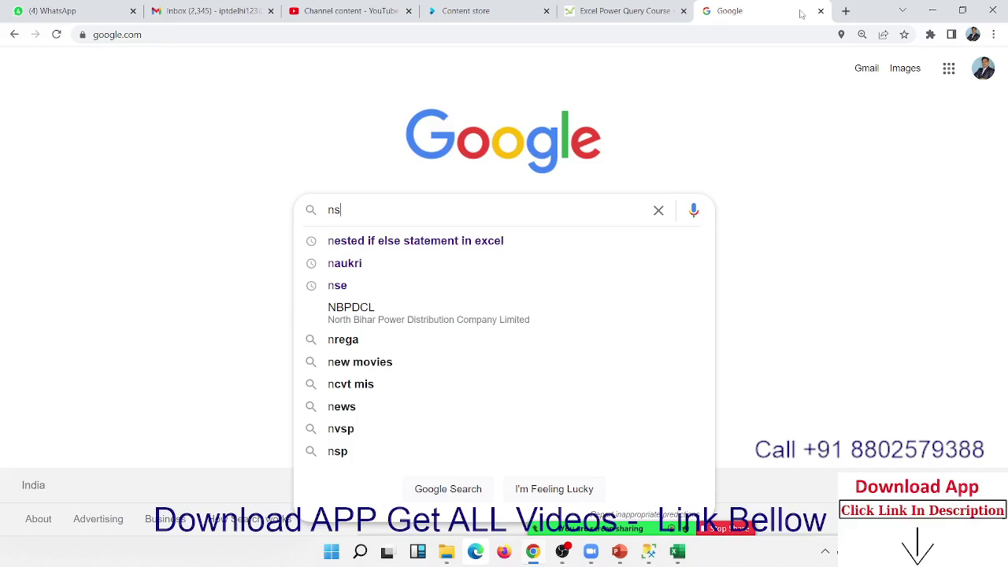
type("da")
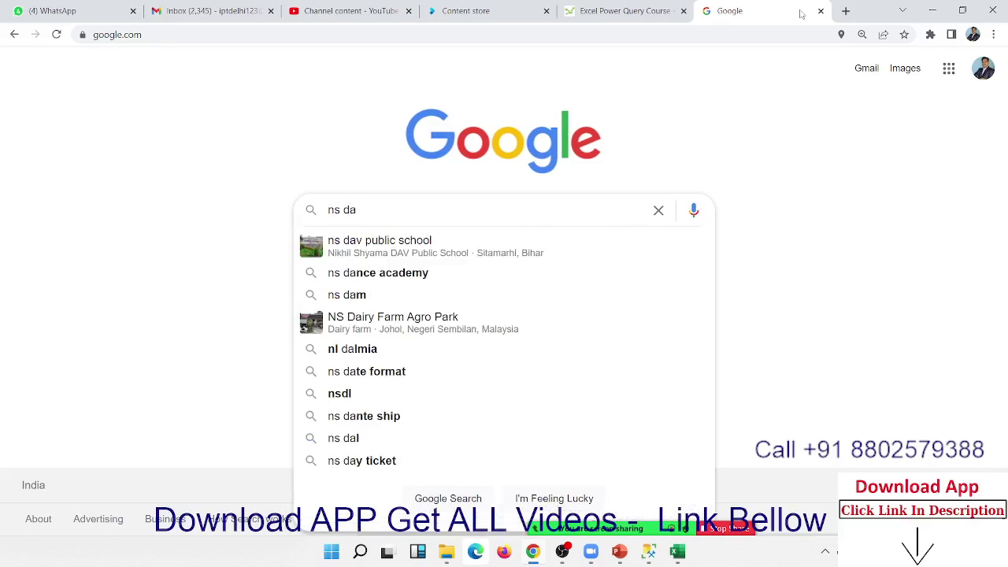
type("ta")
key("Return")
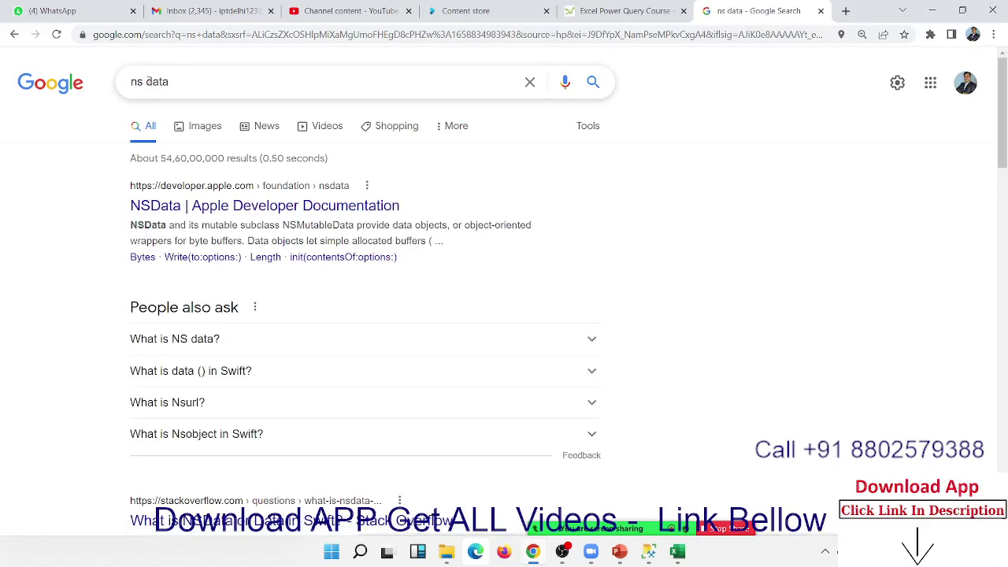
Correct the query, via 'nsa data', to 'nse data' and rerun the search
left_click(140, 82)
type("a")
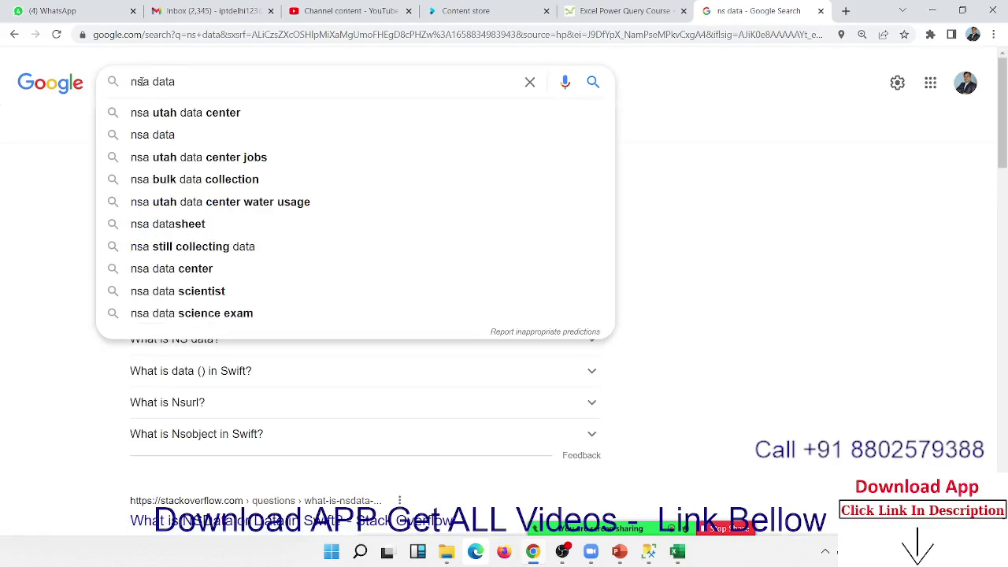
key("Return")
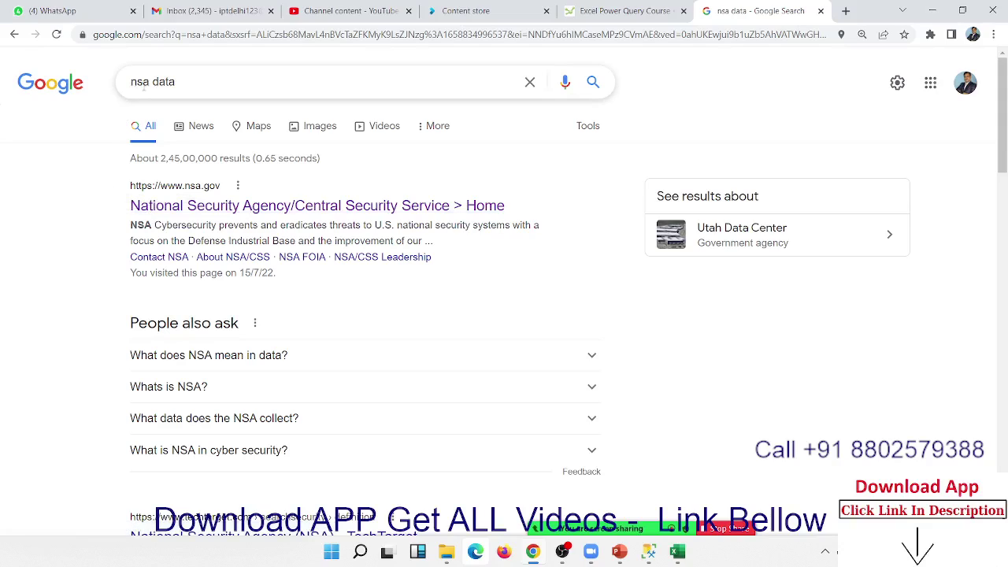
left_click(144, 89)
key("BackSpace")
type("e")
key("Return")
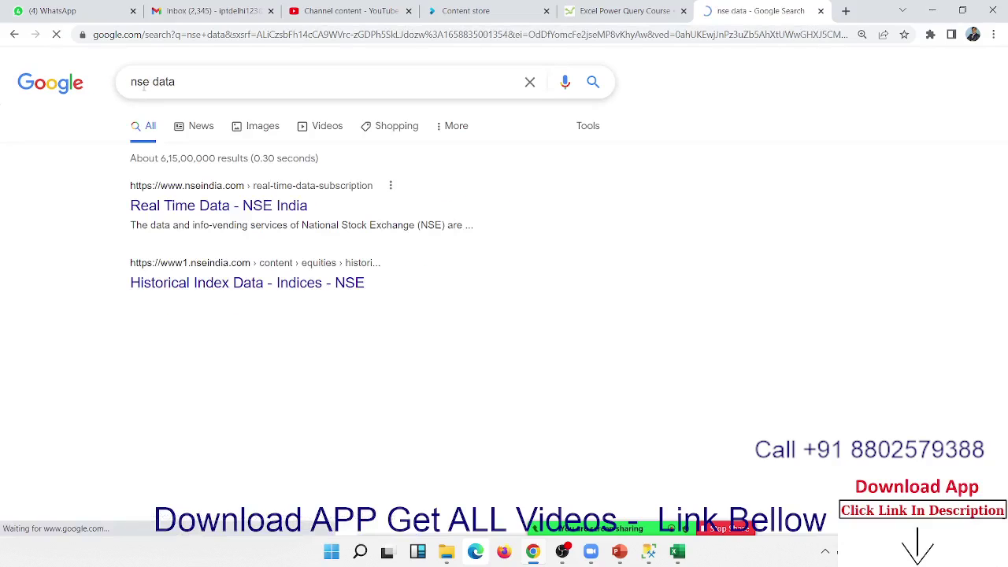
Open the 'Real-Time Data - NSE India' result and browse its downloads page
left_click(163, 203)
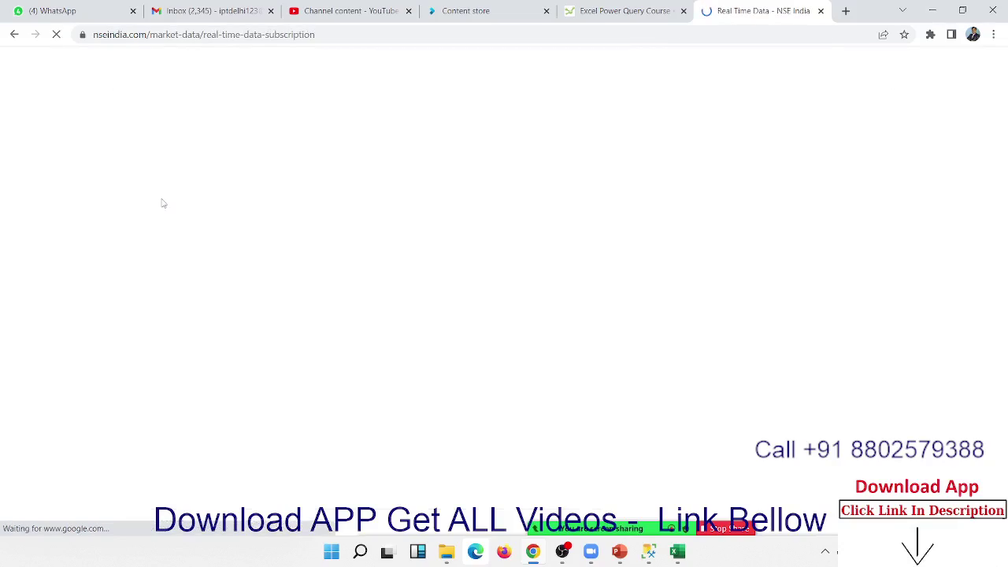
scroll(658, 286, "down", 10)
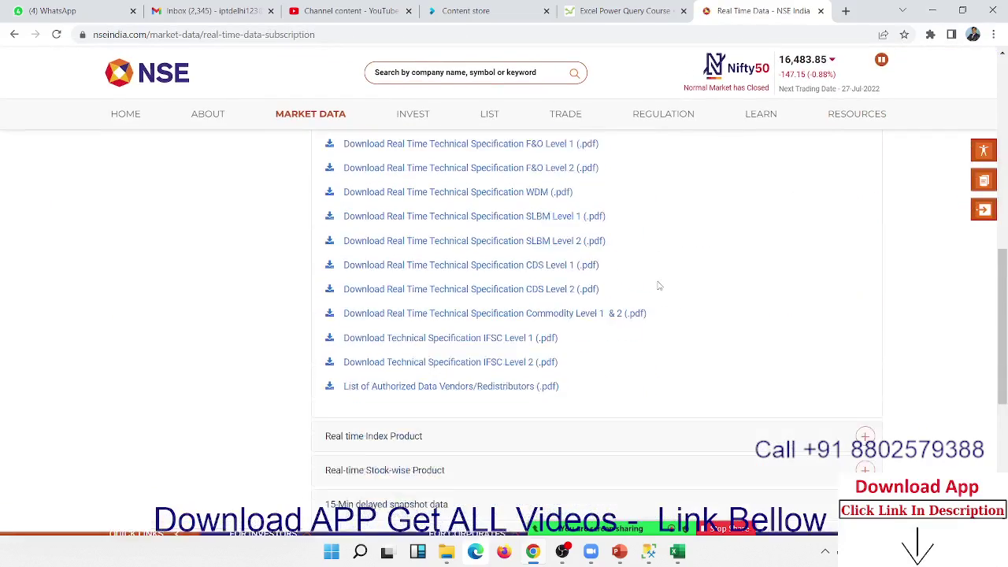
scroll(659, 286, "up", 5)
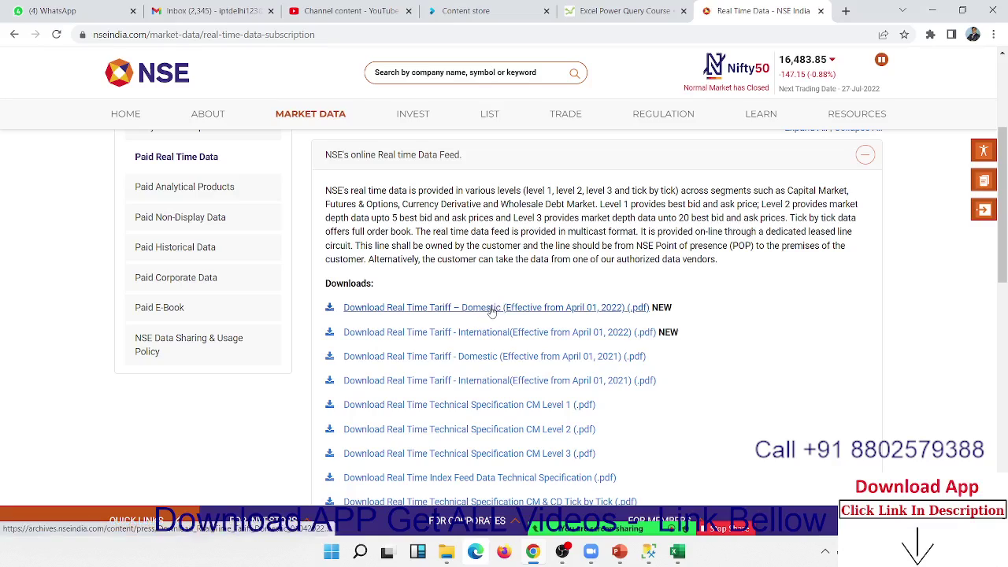
scroll(491, 311, "down", 3)
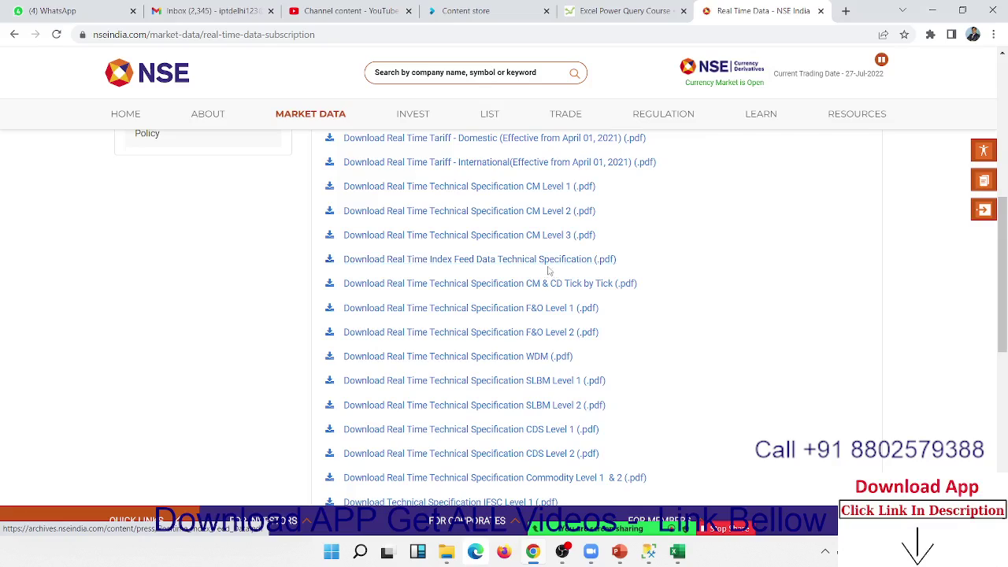
scroll(549, 270, "up", 3)
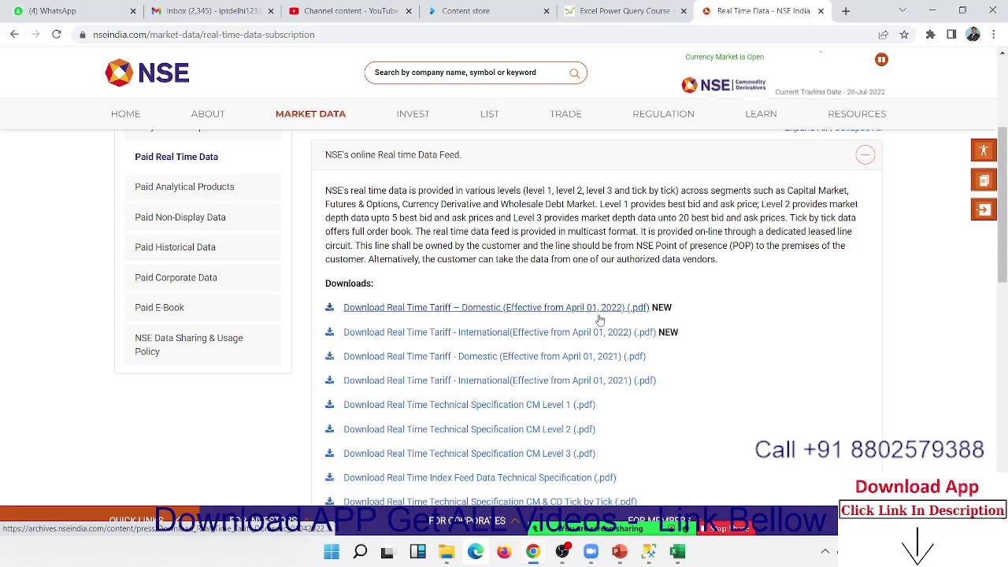
scroll(508, 322, "down", 5)
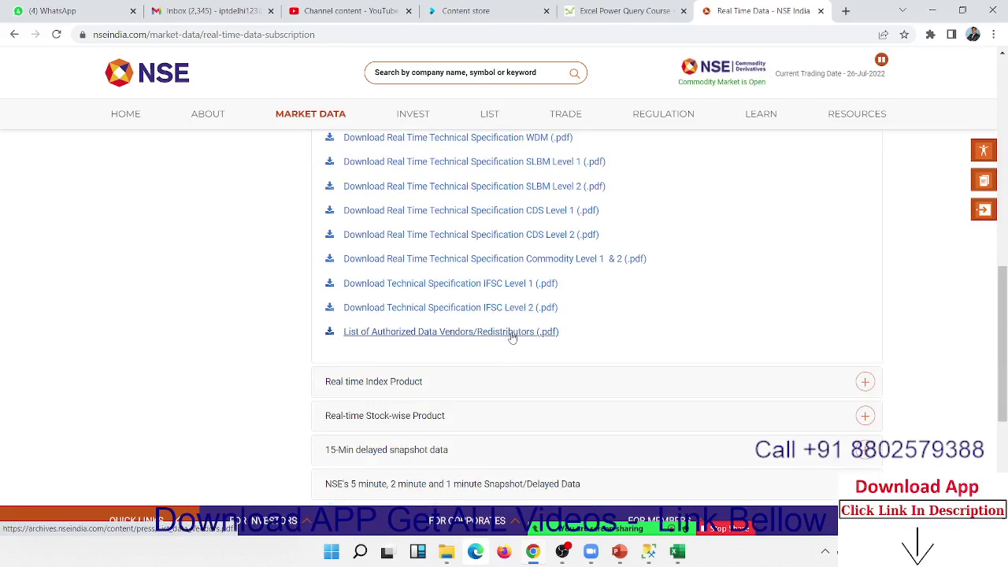
scroll(512, 337, "up", 5)
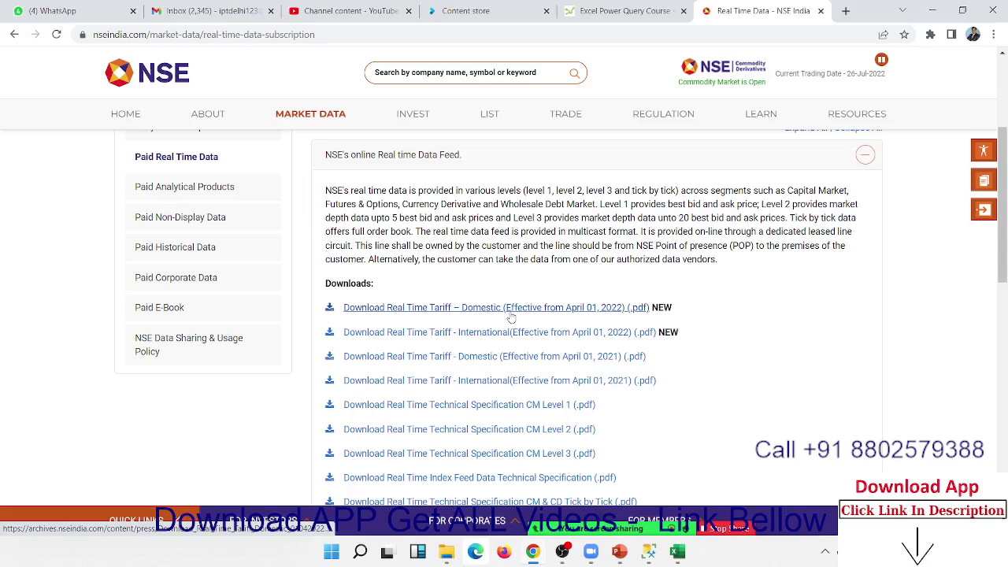
Copy the link address of the April 01, 2022 domestic tariff PDF and return to Excel
right_click(510, 315)
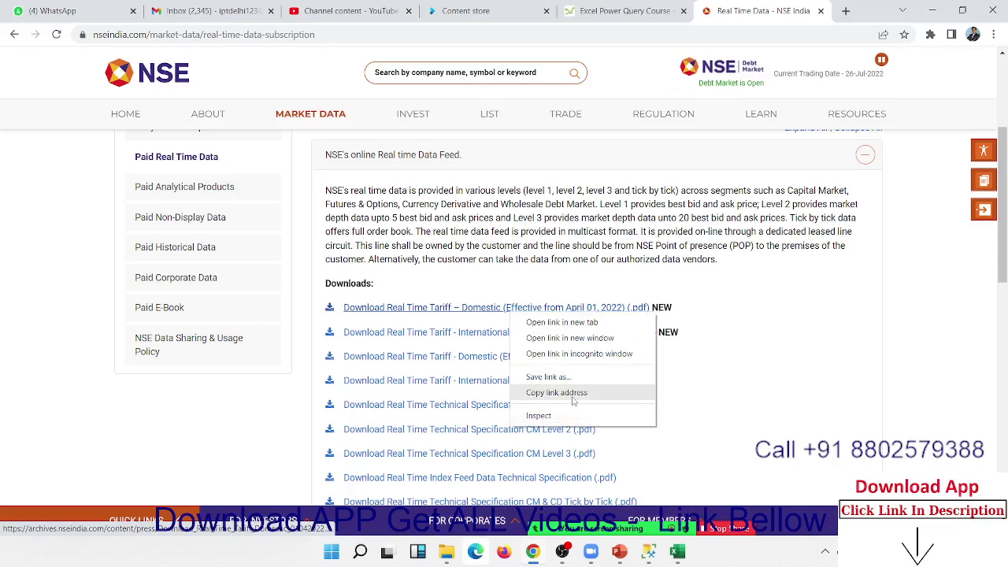
left_click(580, 396)
left_click(677, 551)
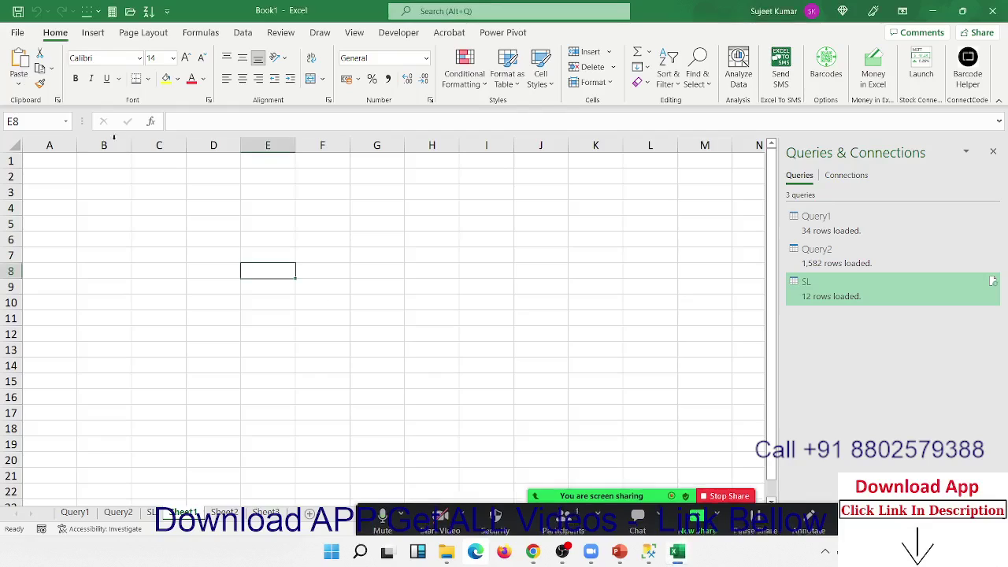
Select cell A1 and use Get Data > From File > From PDF to reach the Import Data picker
left_click(67, 148)
left_click(68, 162)
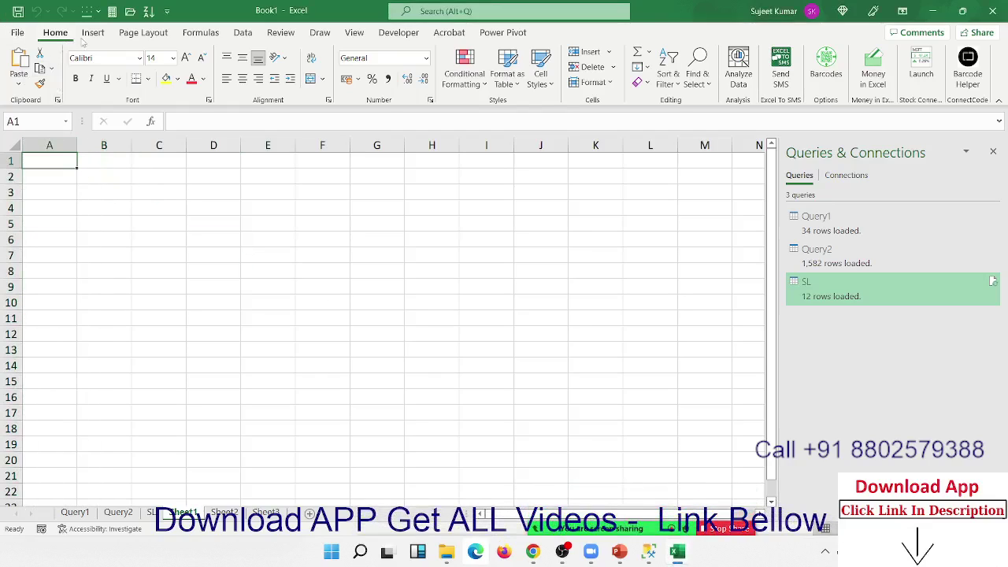
left_click(18, 33)
left_click(18, 38)
left_click(18, 71)
mouse_move(71, 107)
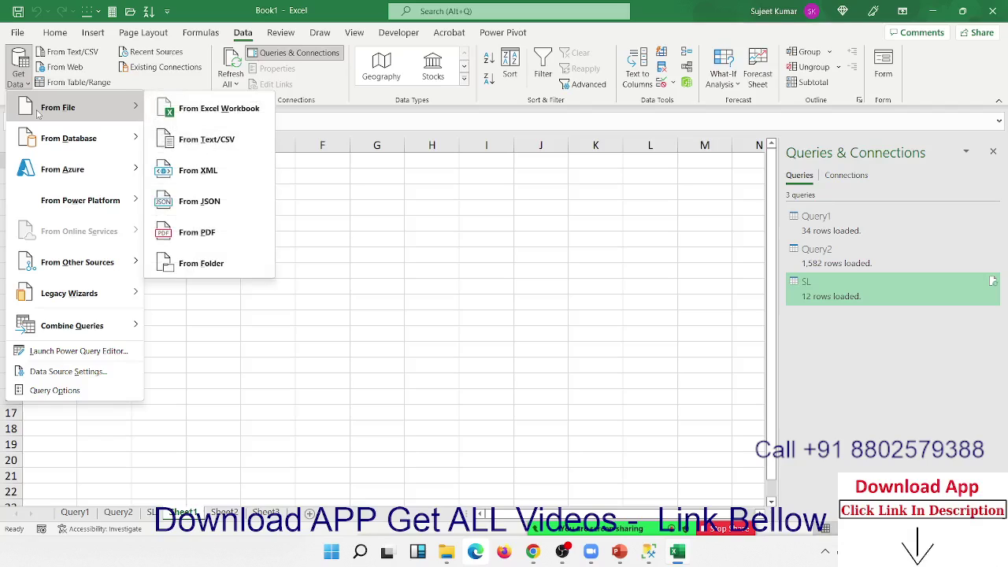
left_click(206, 109)
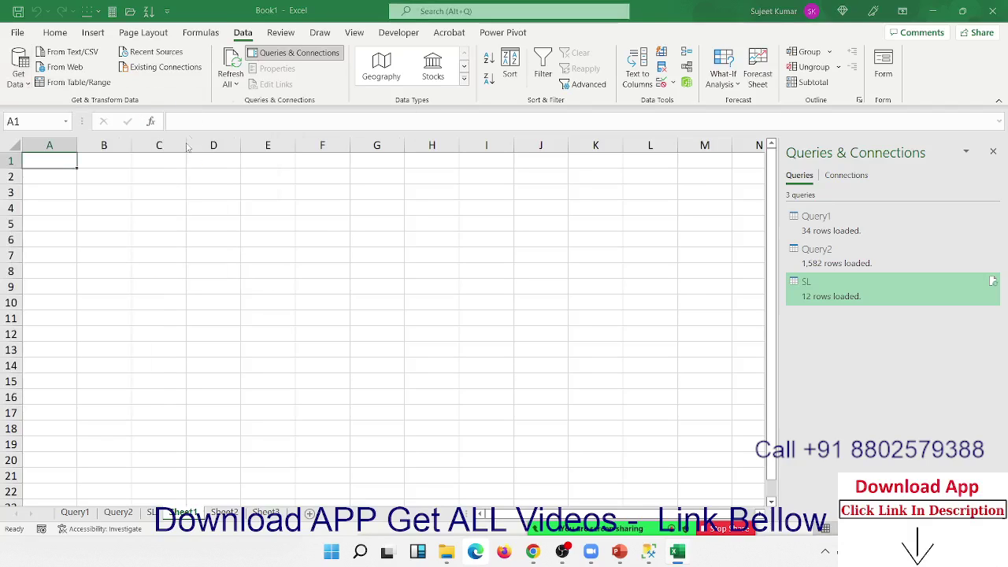
key("Escape")
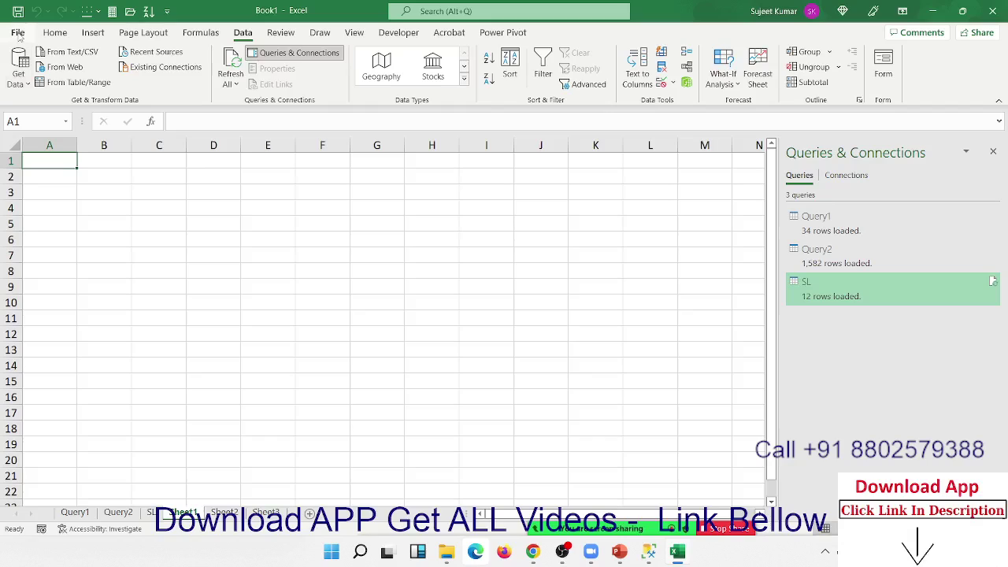
left_click(18, 38)
left_click(19, 37)
left_click(19, 72)
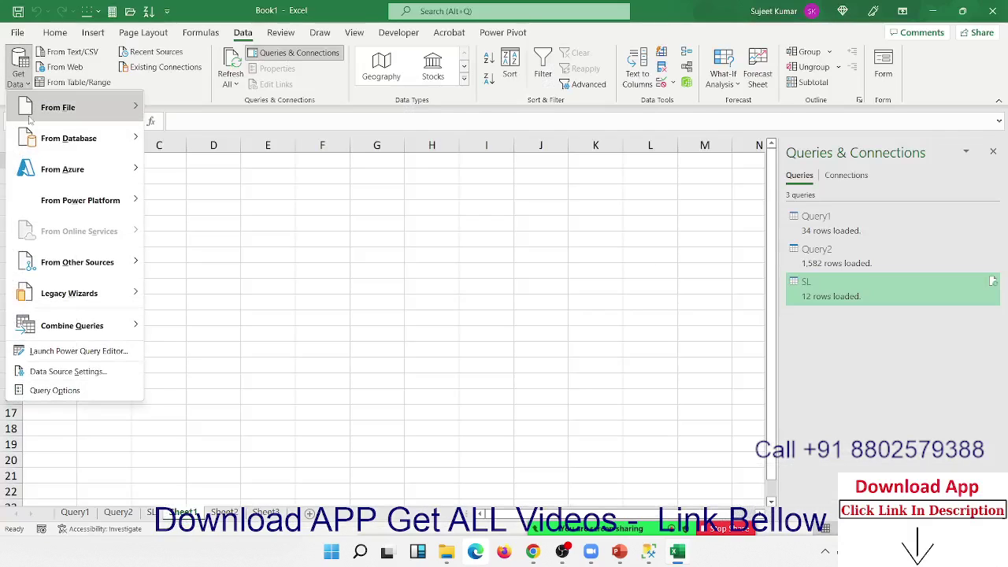
left_click(201, 232)
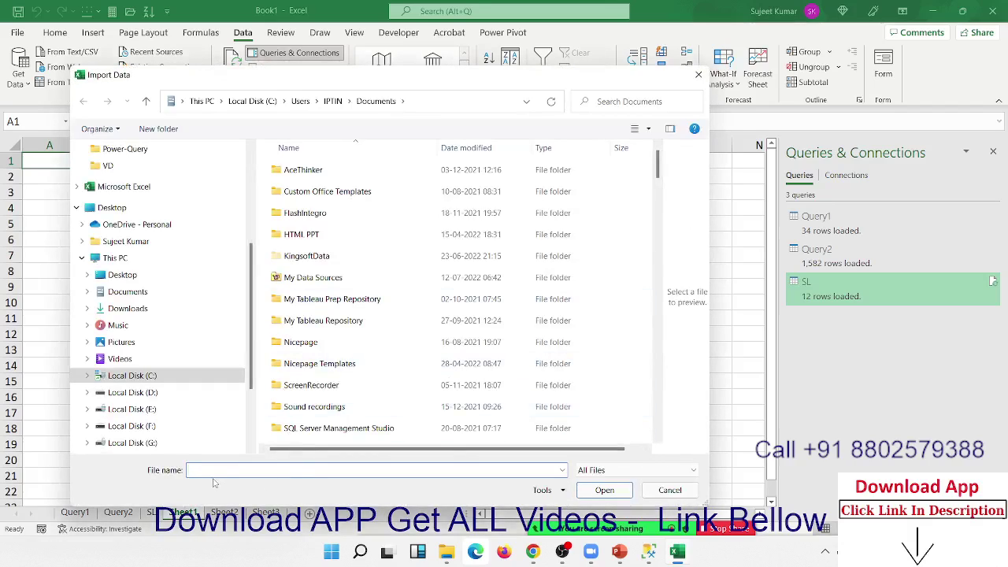
Paste the NSE domestic tariff PDF's web address as the file name and open it
key("ctrl+v")
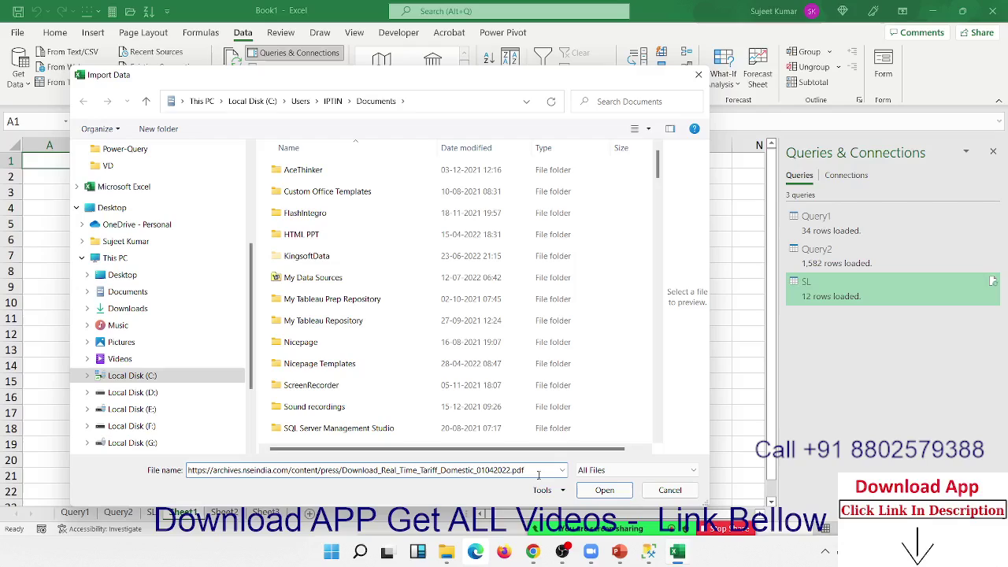
left_click_drag(524, 470, 134, 449)
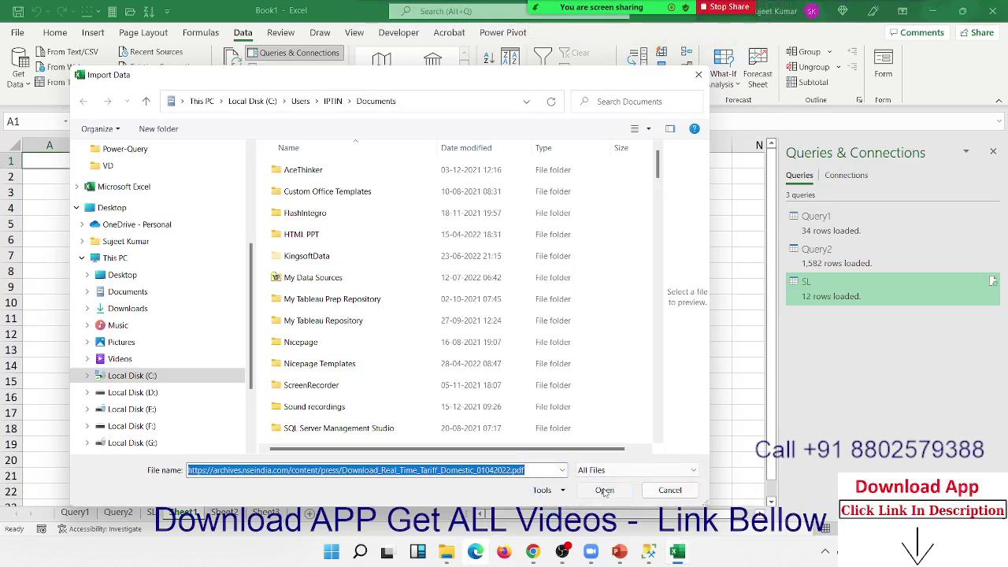
left_click(603, 490)
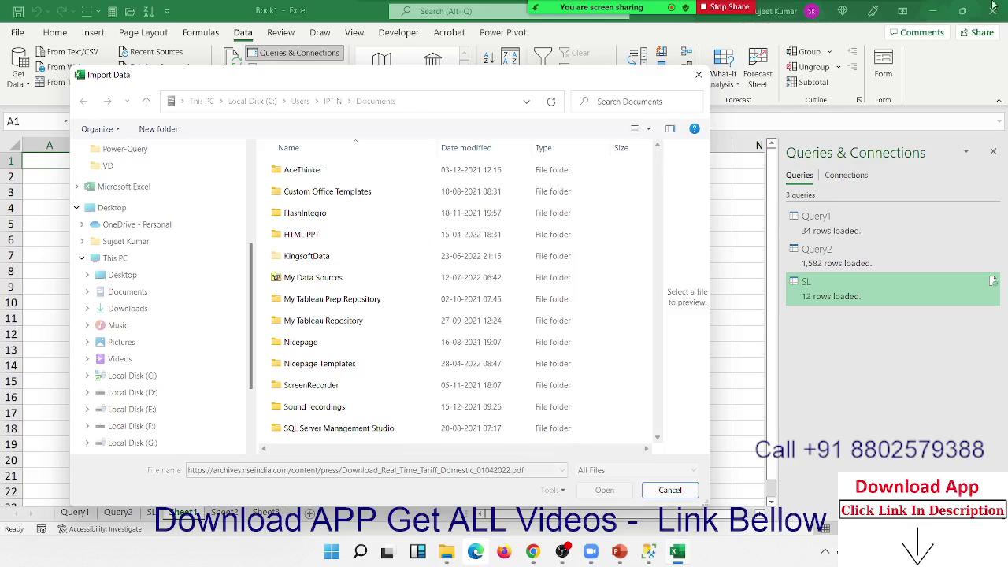
Pause the meeting recording and bring the screen recorder window forward
mouse_move(598, 6)
left_click(911, 32)
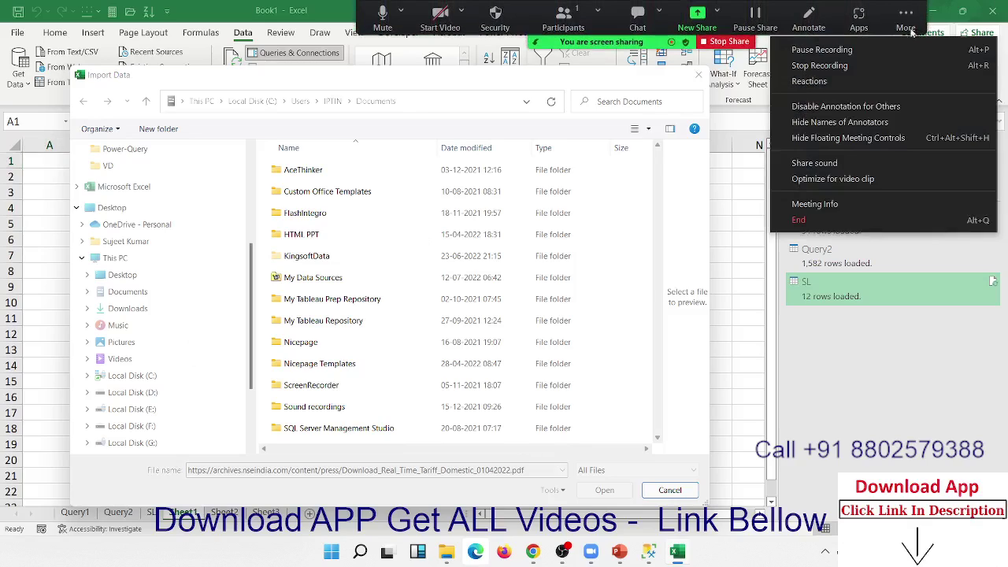
left_click(873, 52)
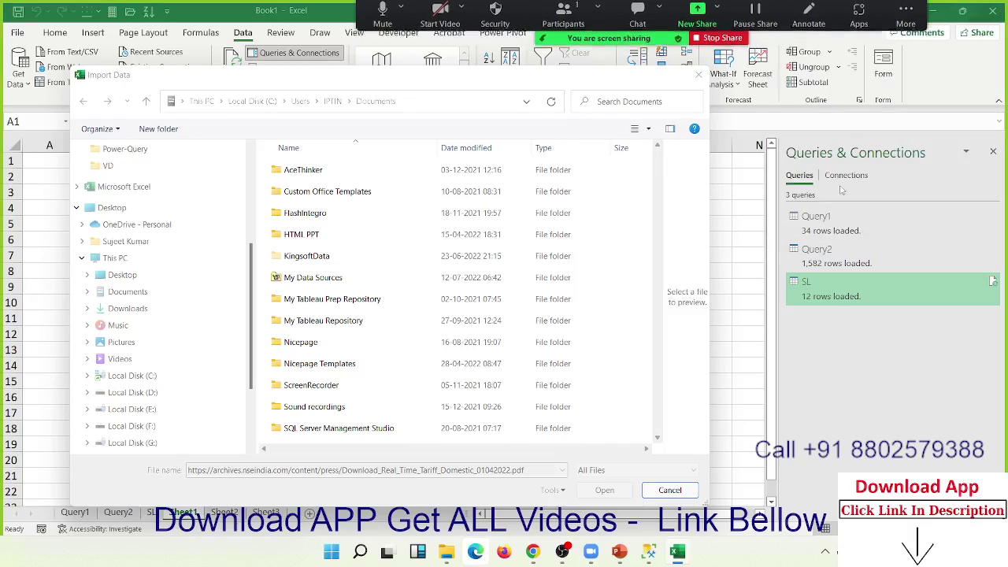
left_click(562, 551)
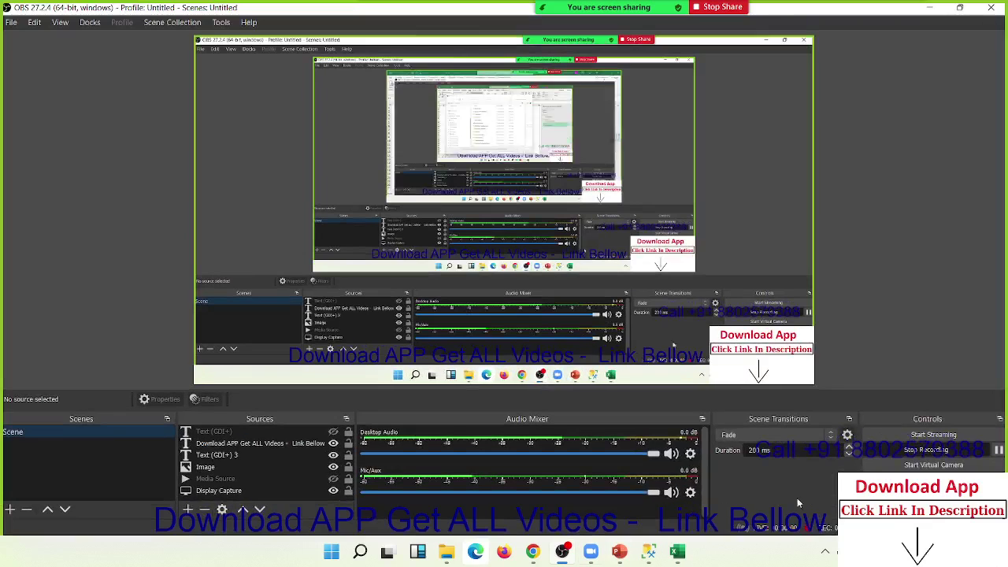